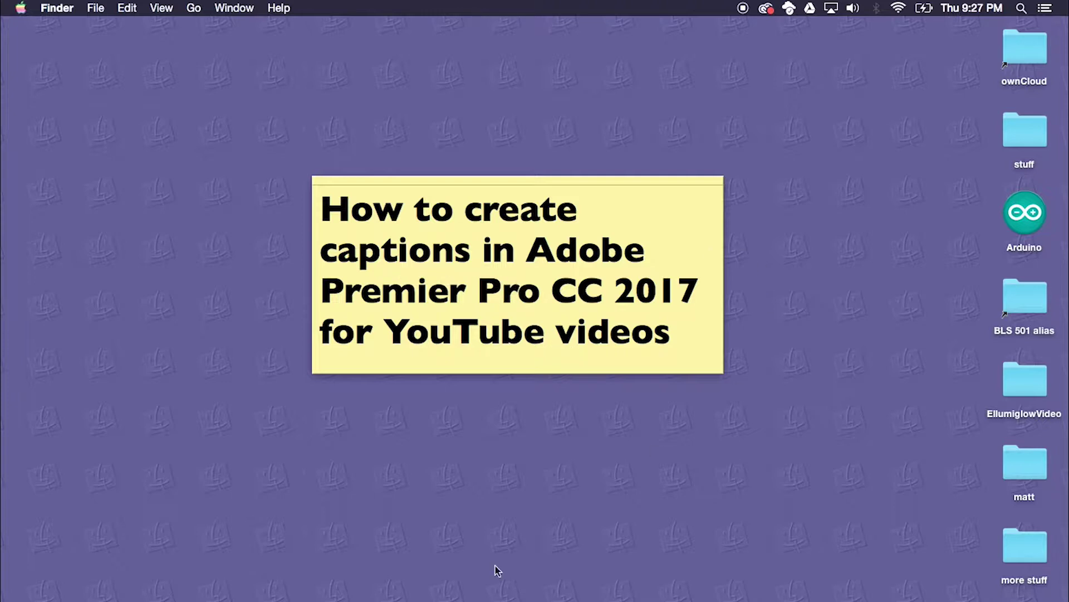
- Bring the Sync_updated Premiere Pro project to the front from the Dock
left_click(372, 598)
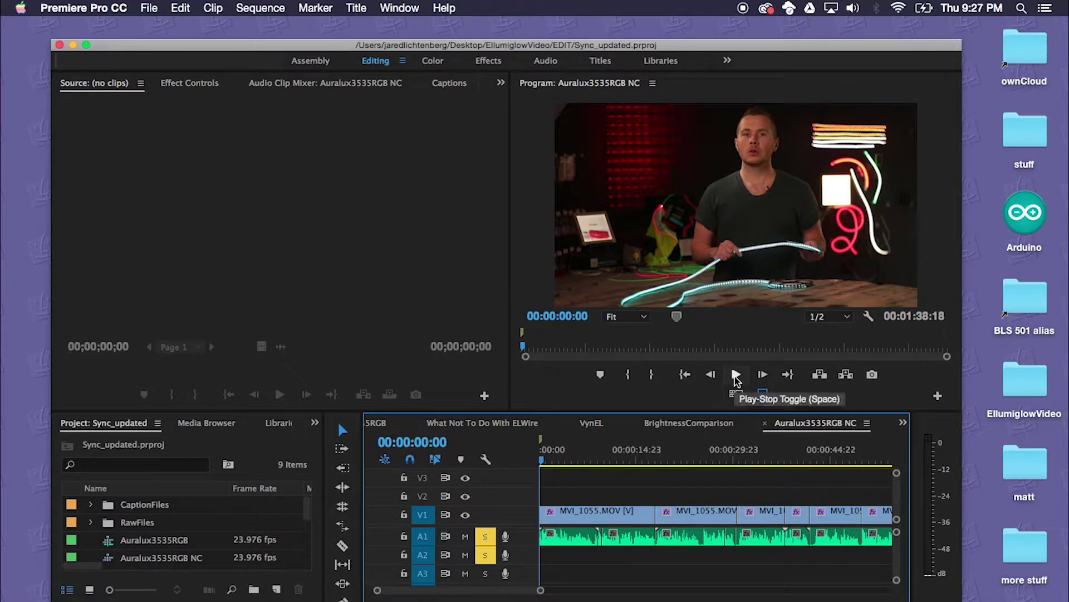
left_click(735, 375)
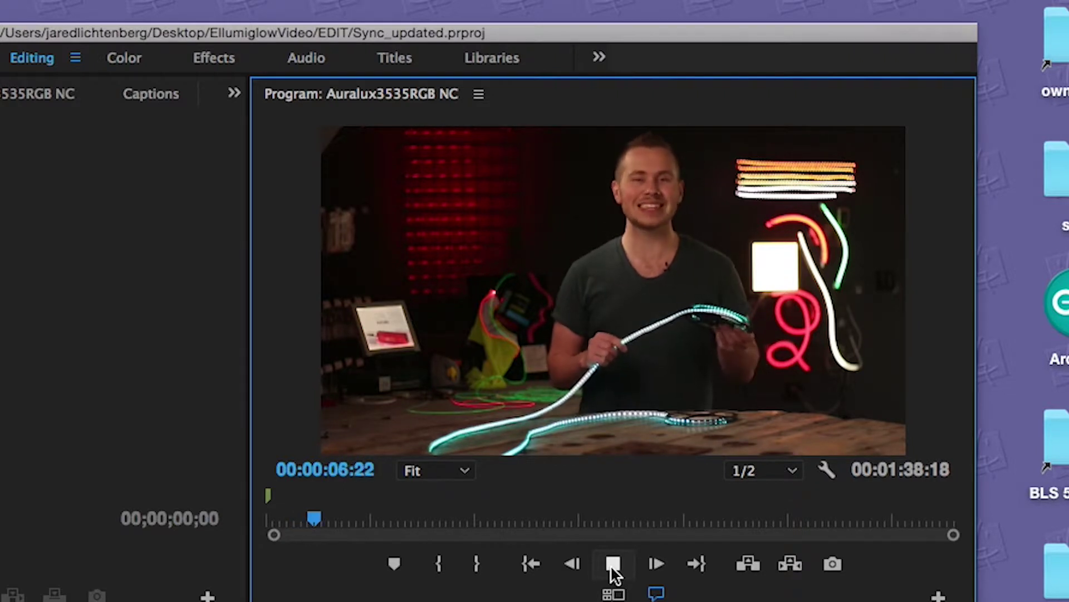
left_click(613, 564)
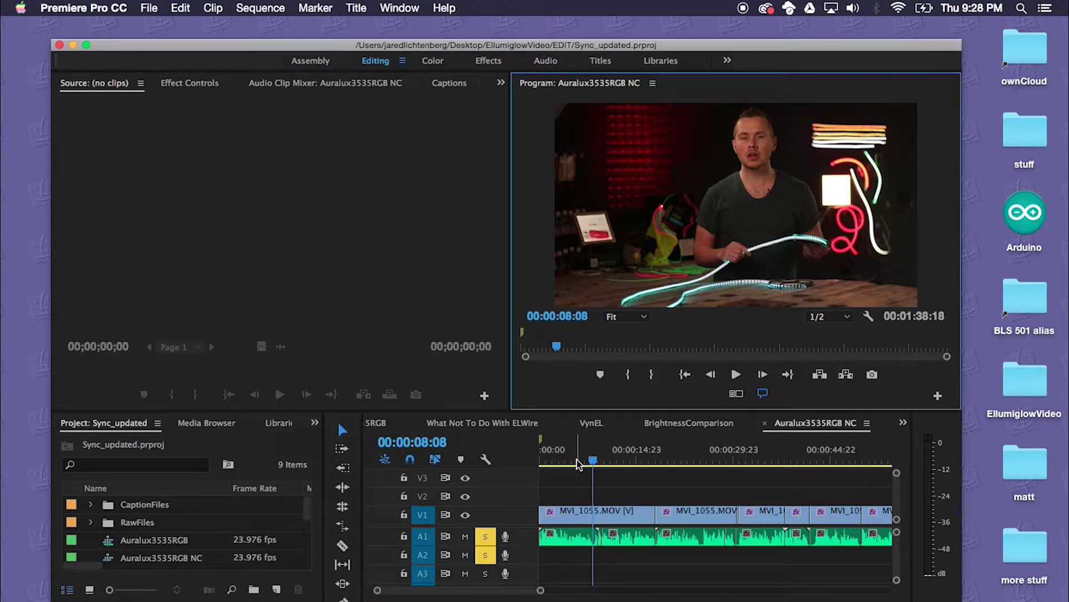
left_click_drag(578, 464, 540, 462)
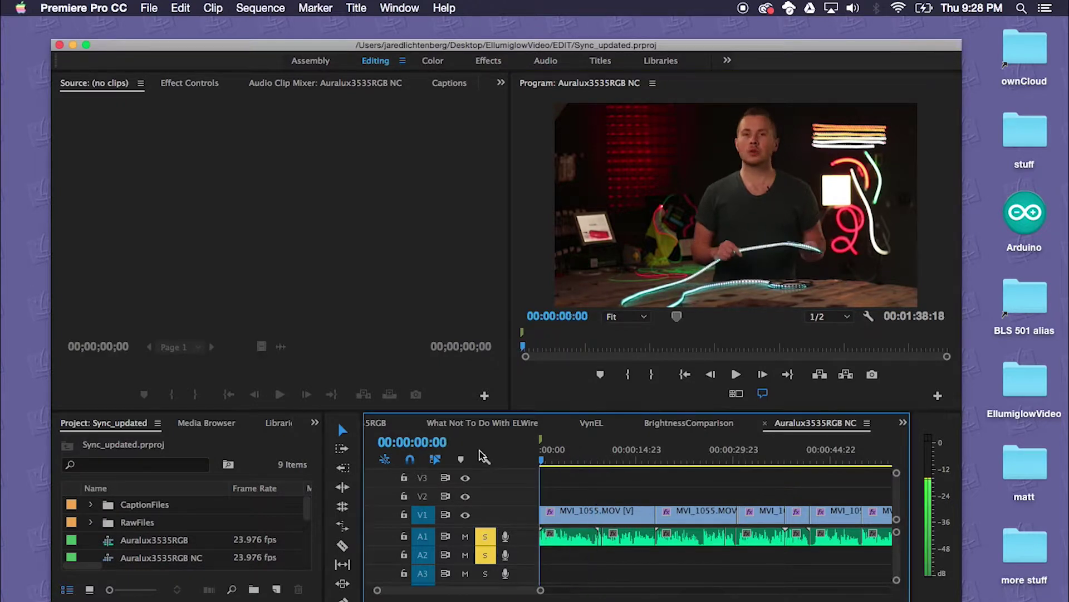
left_click(145, 11)
- Start a new captions item and accept 1920×1080, 23.976 fps video settings
mouse_move(149, 28)
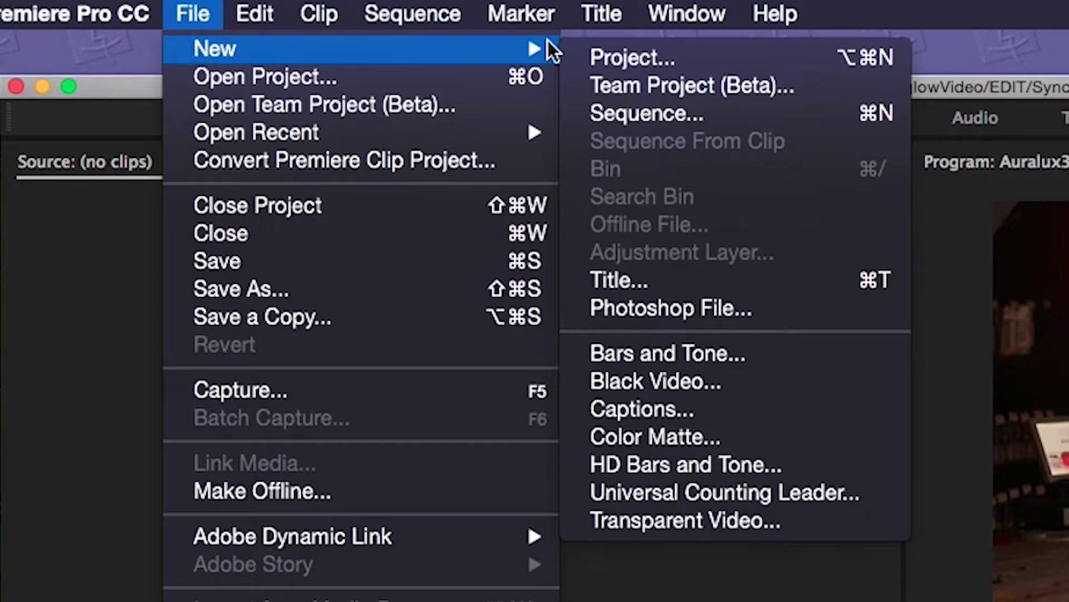
left_click(670, 413)
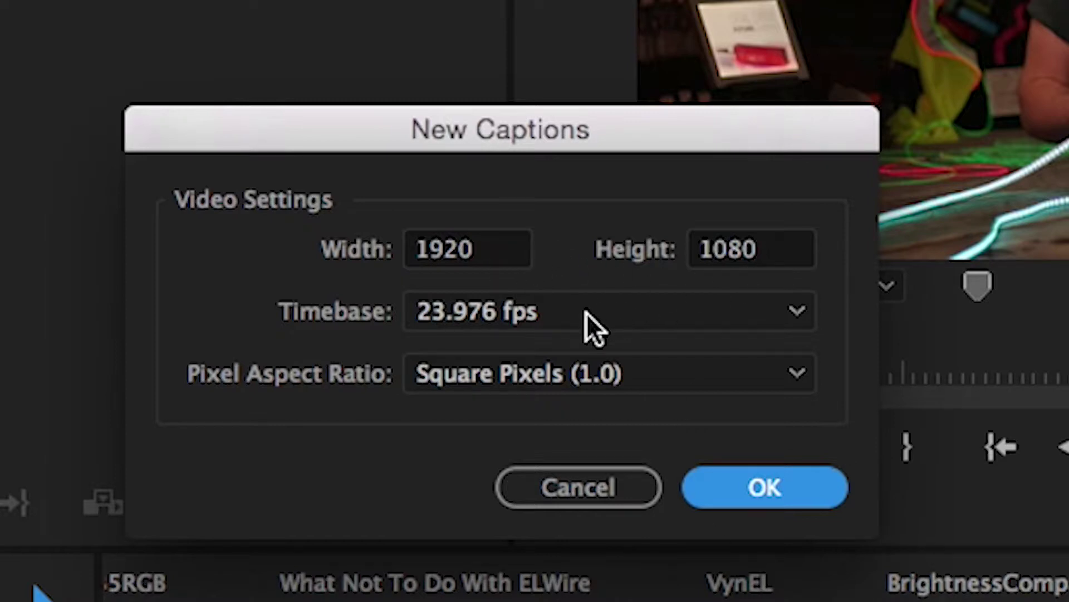
left_click(744, 480)
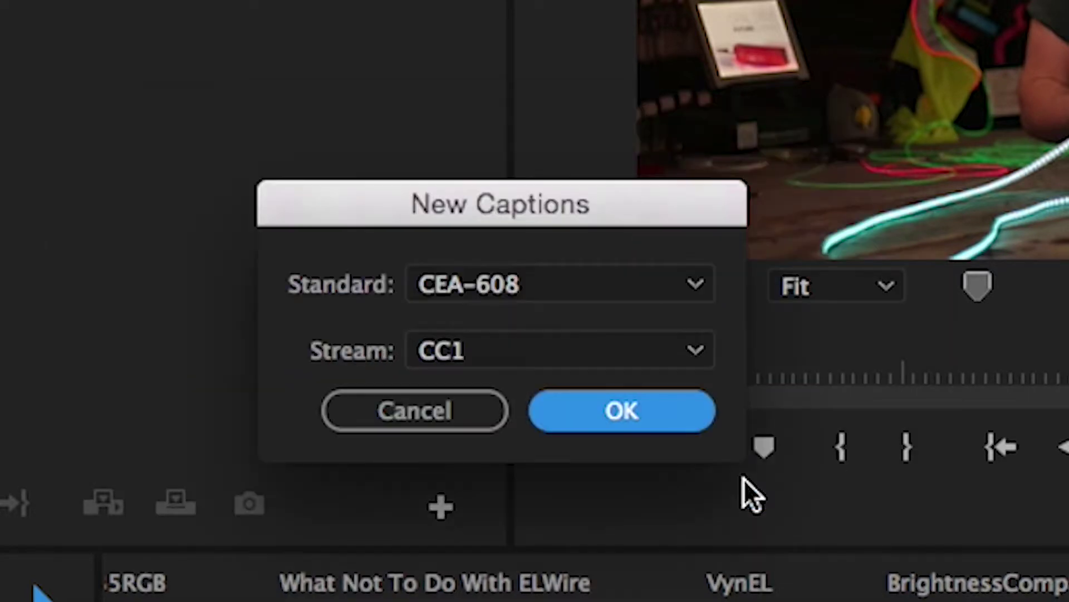
- Try the Teletext and Open Captions standards in the New Captions dialog
left_click(638, 301)
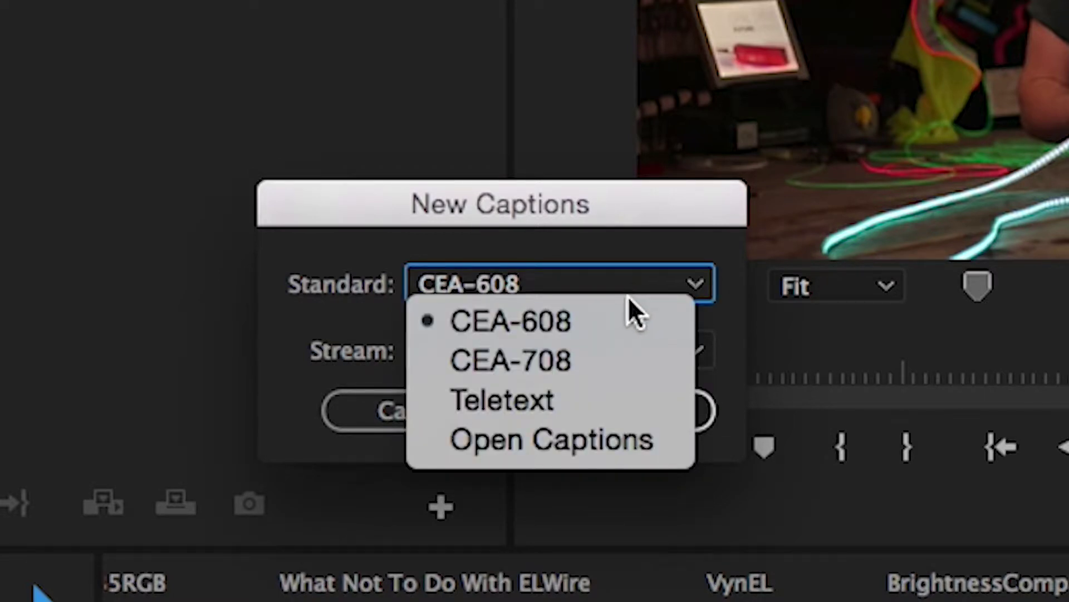
left_click(554, 396)
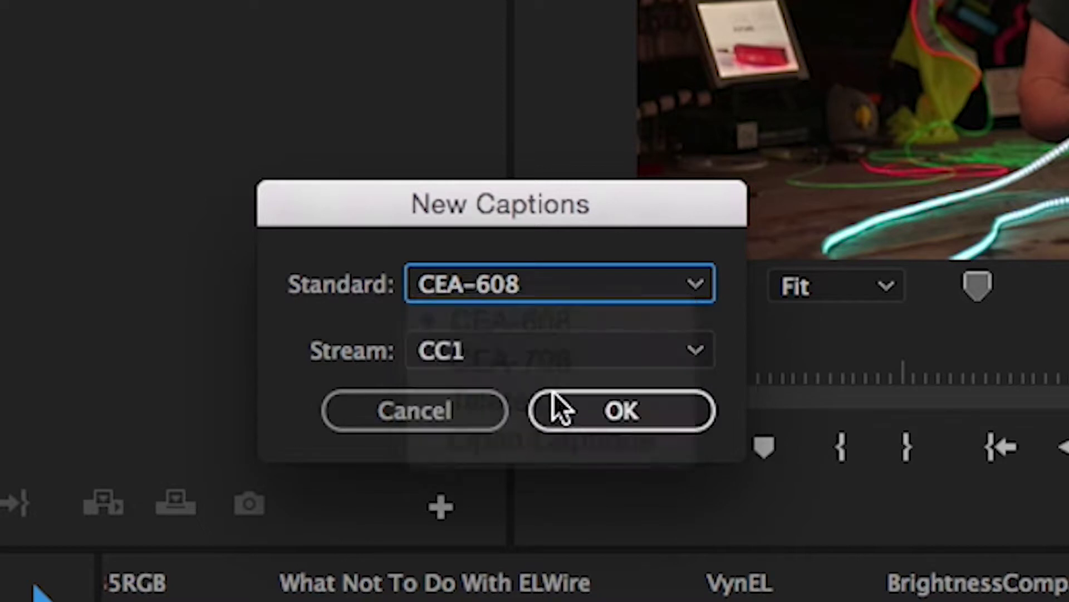
left_click(567, 279)
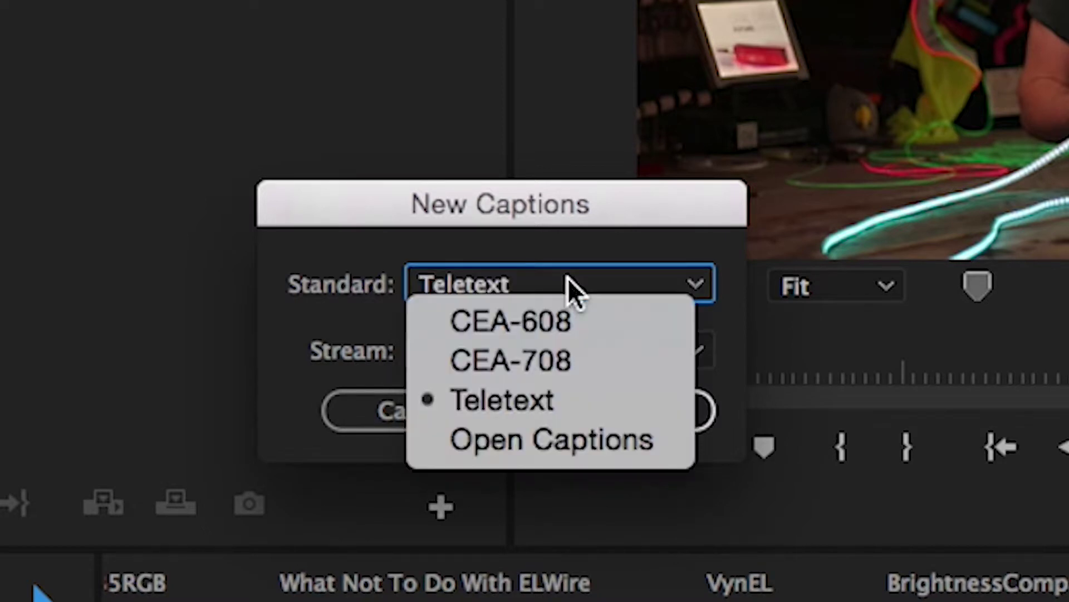
left_click(578, 438)
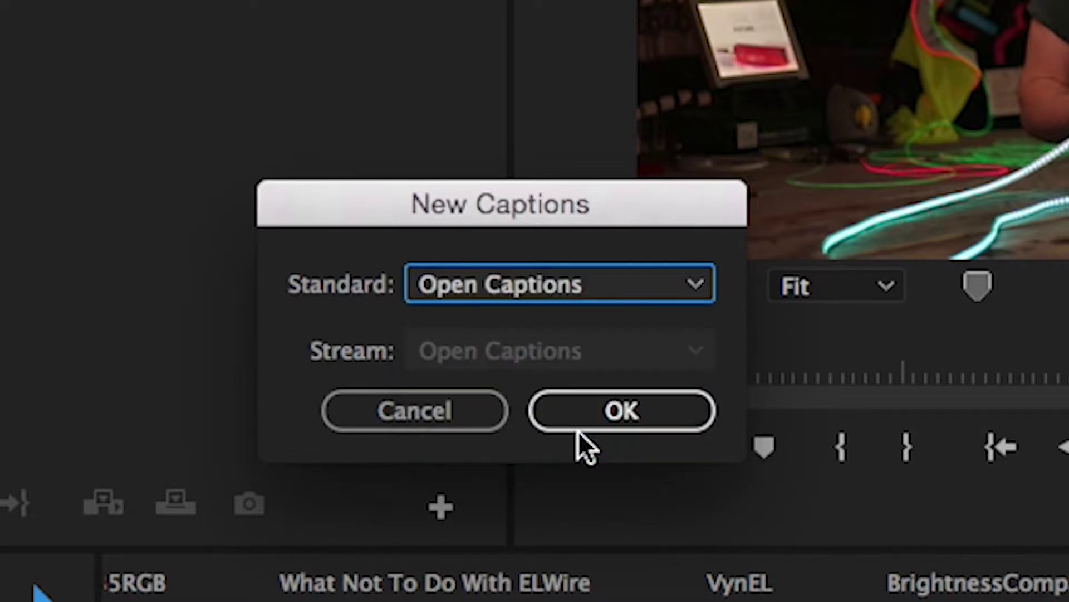
left_click(590, 289)
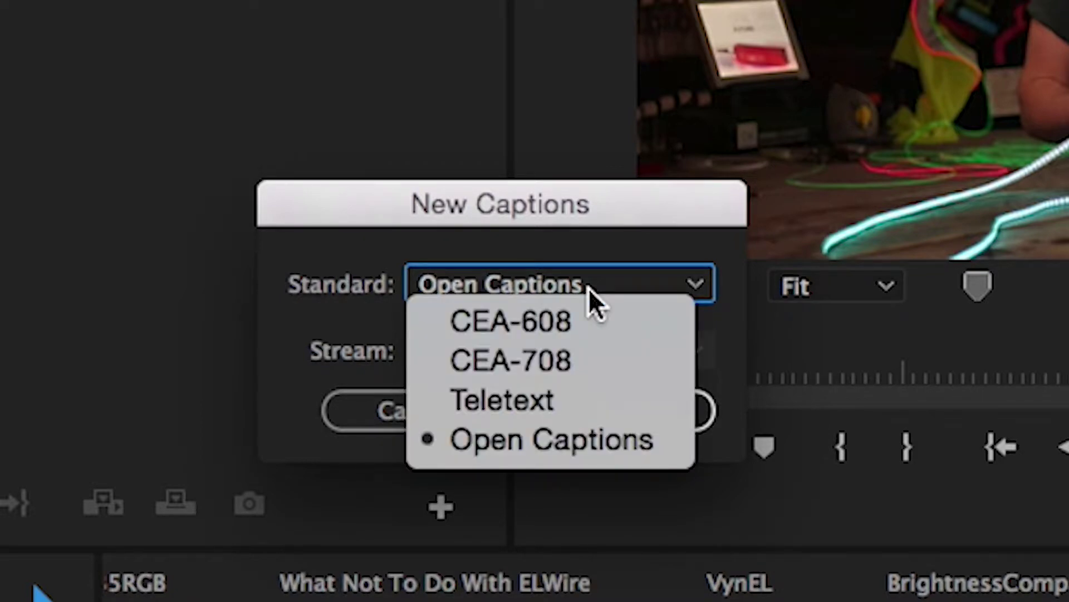
left_click(589, 289)
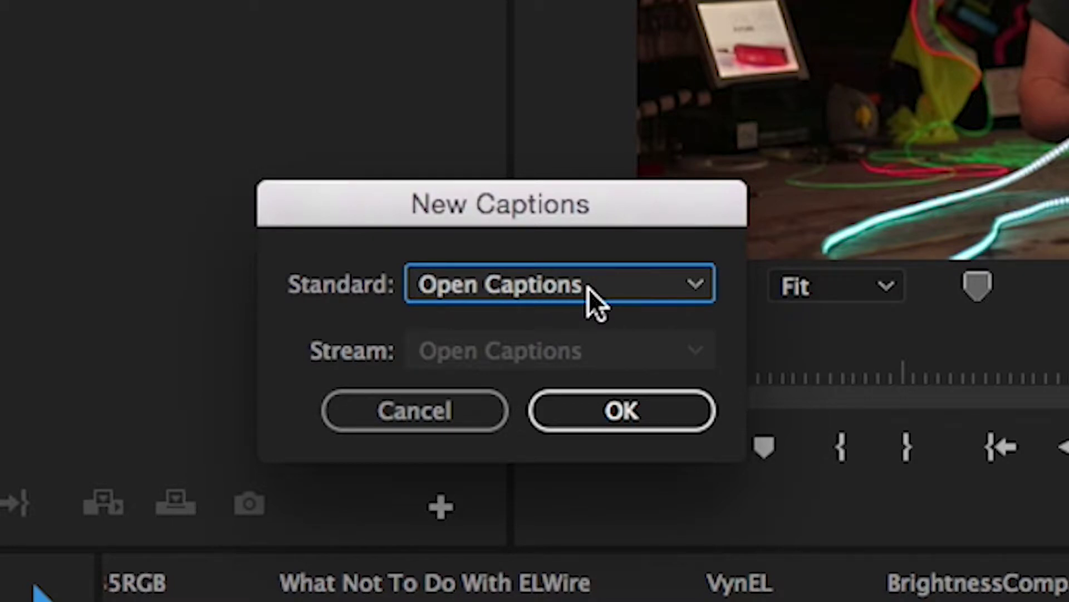
- Settle on the Teletext caption standard and create the captions item
left_click(589, 288)
left_click(590, 288)
left_click(593, 288)
left_click(593, 289)
left_click(592, 289)
left_click(572, 400)
left_click(622, 410)
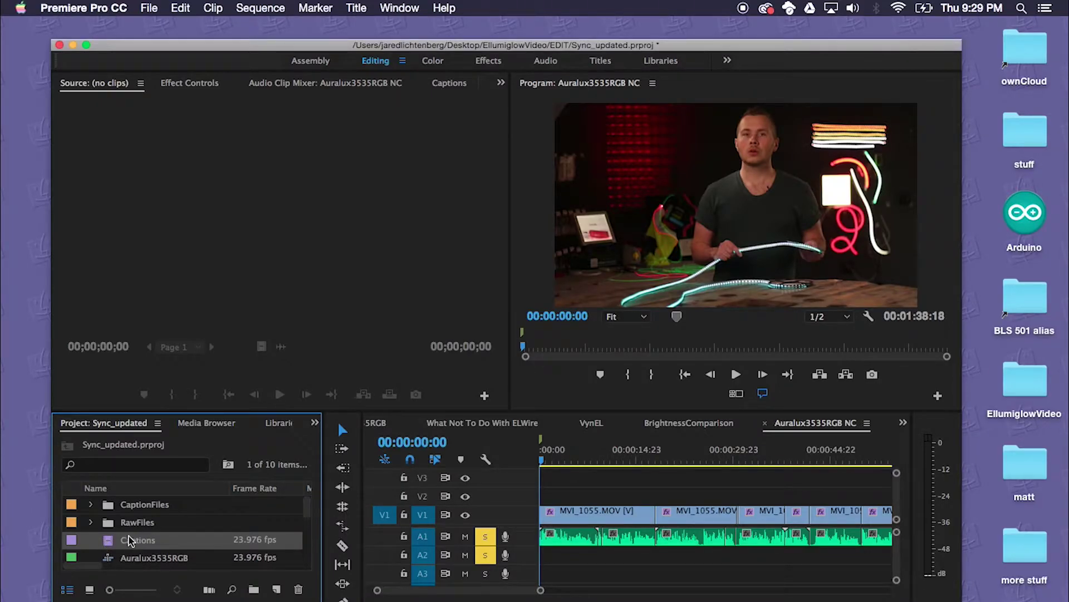
- Place the Captions item on V2 at the start and stretch it to the 00:01:38:18 sequence end
left_click_drag(210, 516, 546, 498)
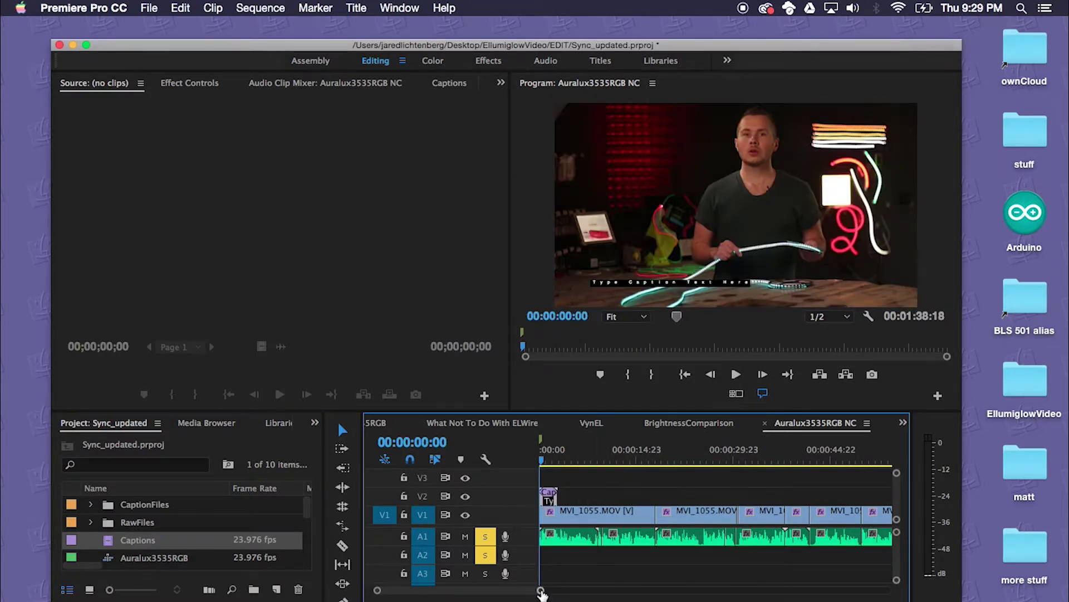
left_click_drag(541, 590, 605, 590)
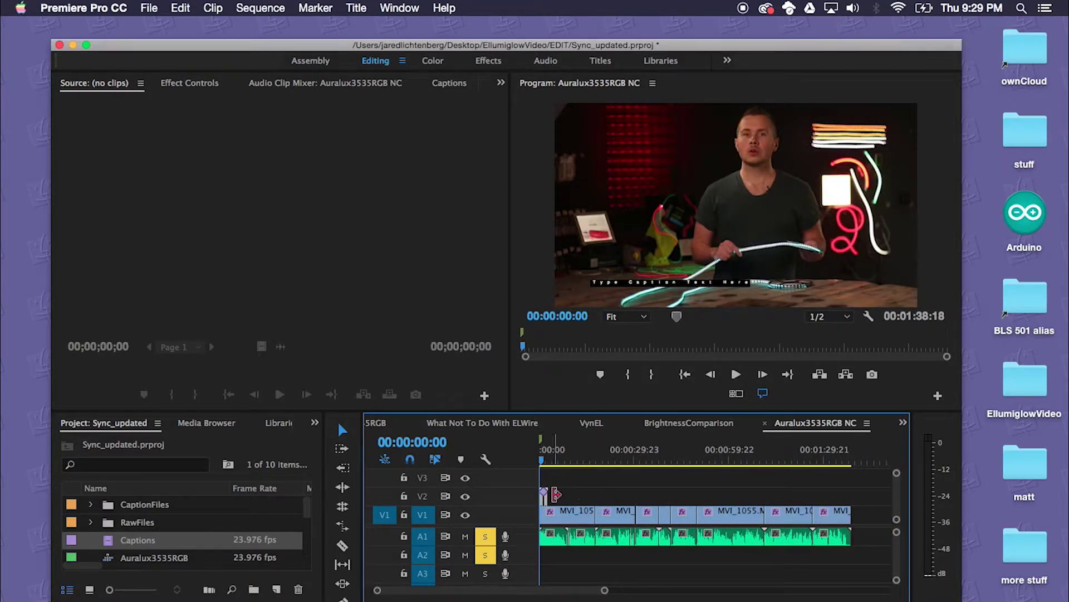
left_click_drag(555, 494, 852, 487)
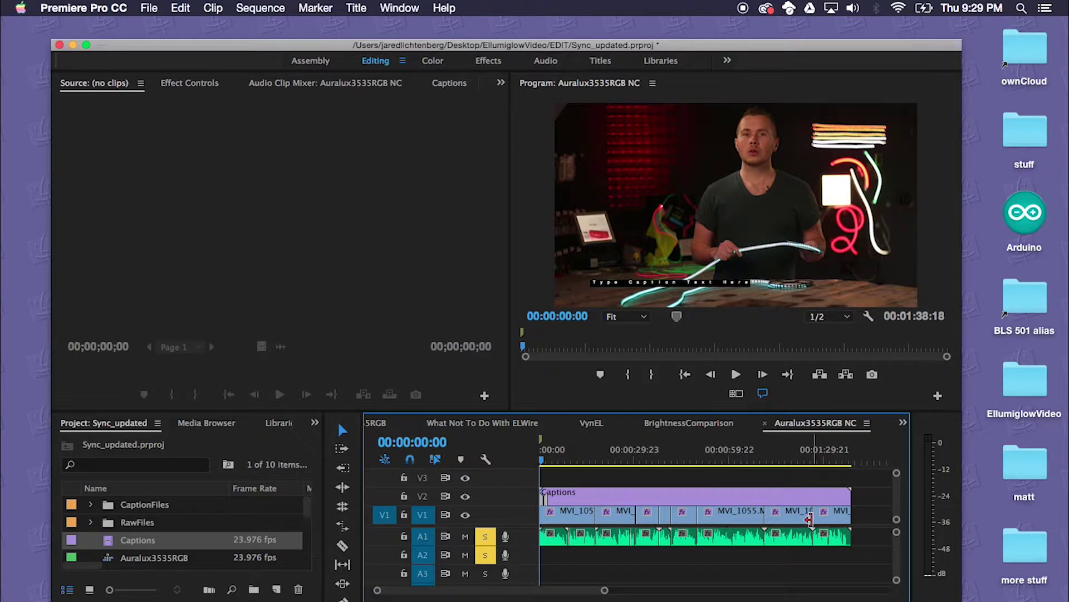
left_click_drag(604, 589, 530, 583)
double_click(655, 496)
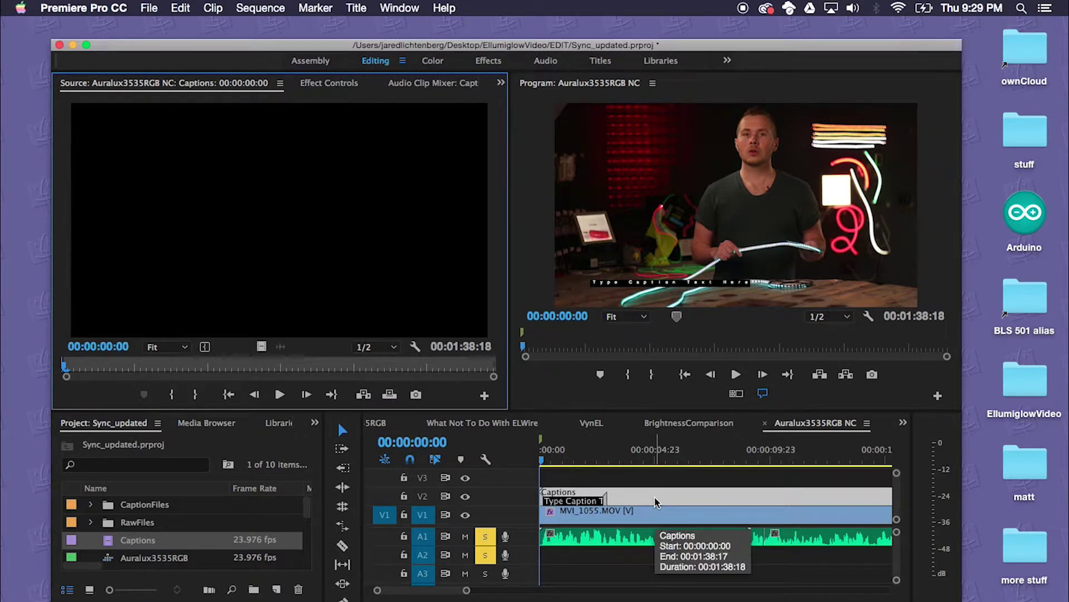
- Open the first caption block (00:00:00:00–00:00:02:23) in the Captions panel for editing
left_click(577, 504)
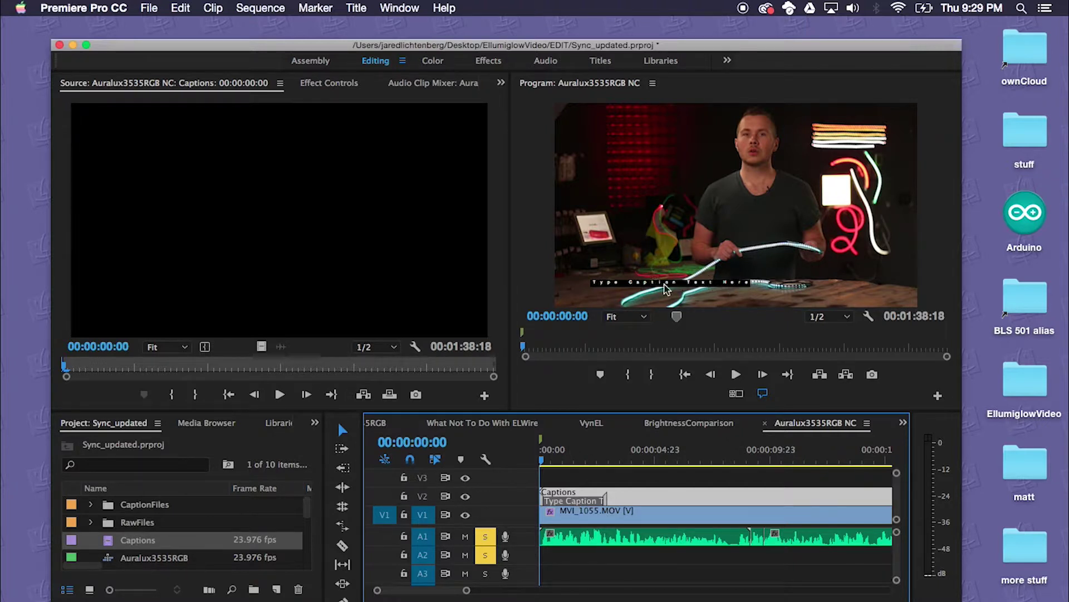
double_click(566, 500)
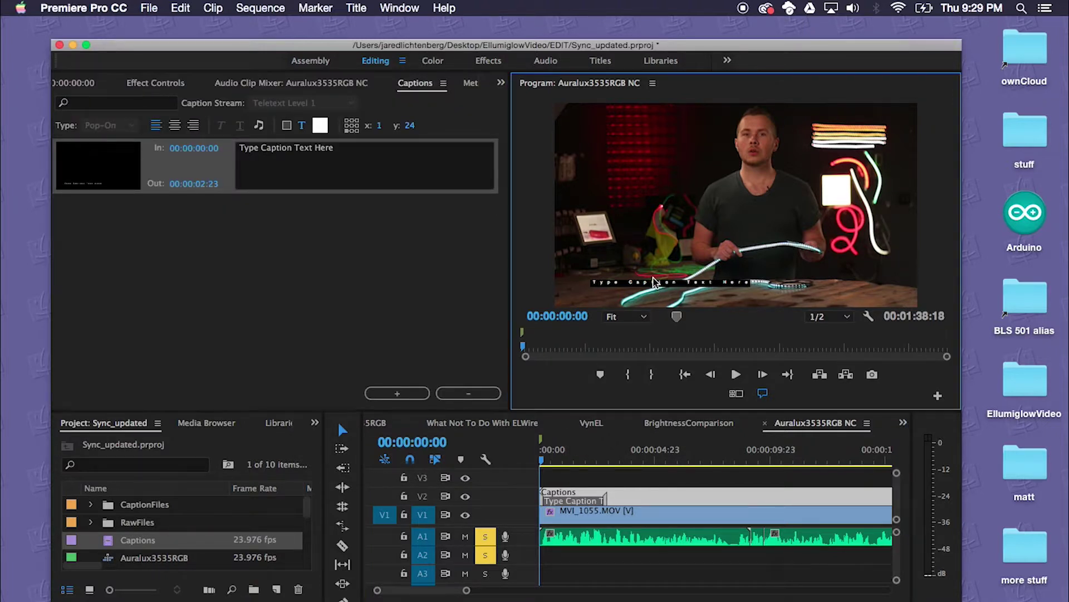
left_click(569, 505)
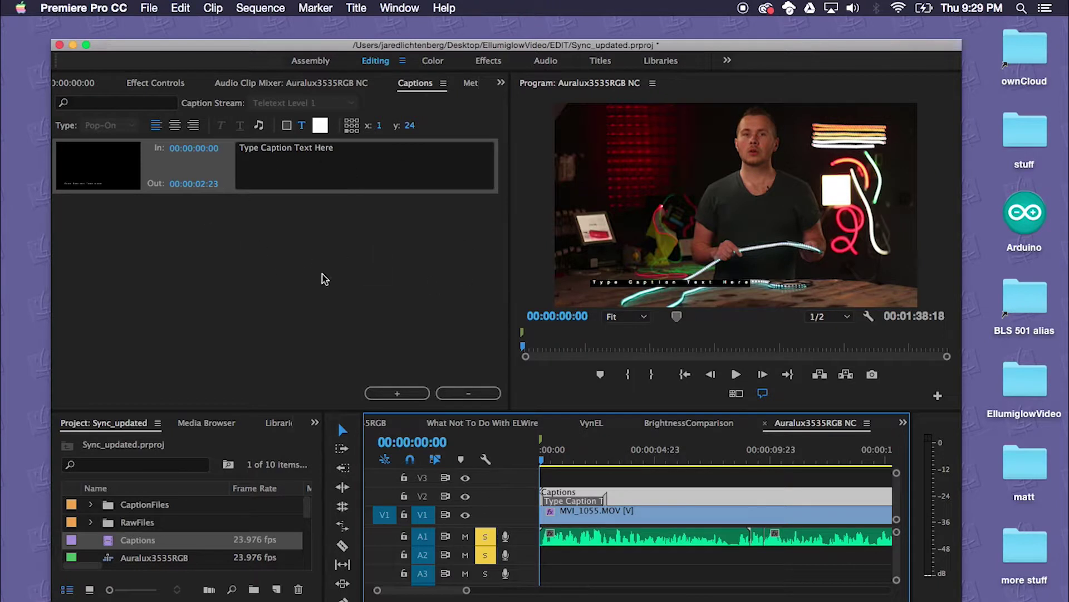
left_click(393, 5)
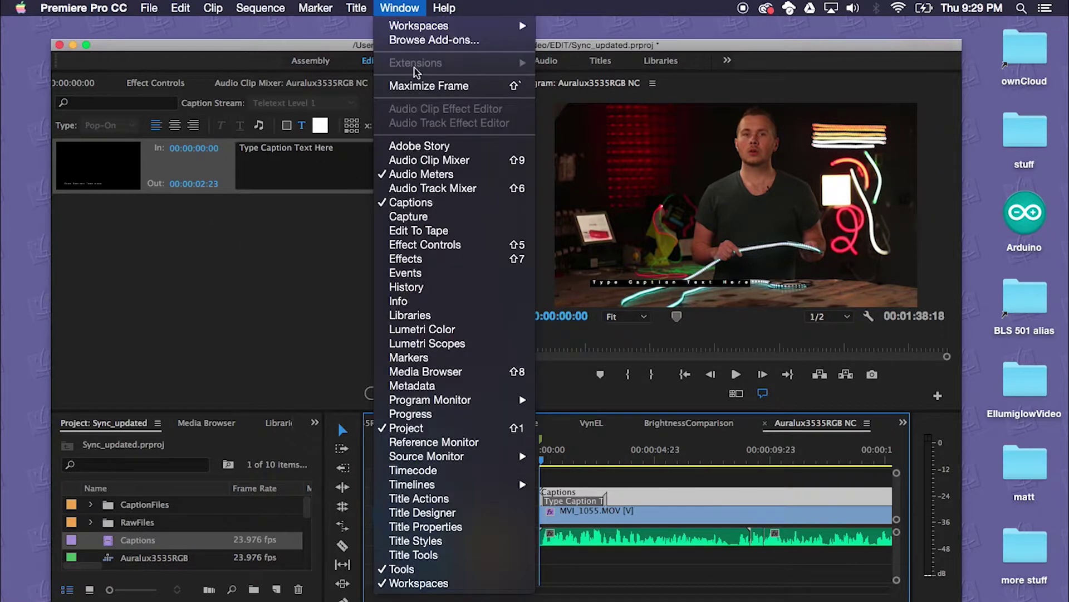
left_click(399, 204)
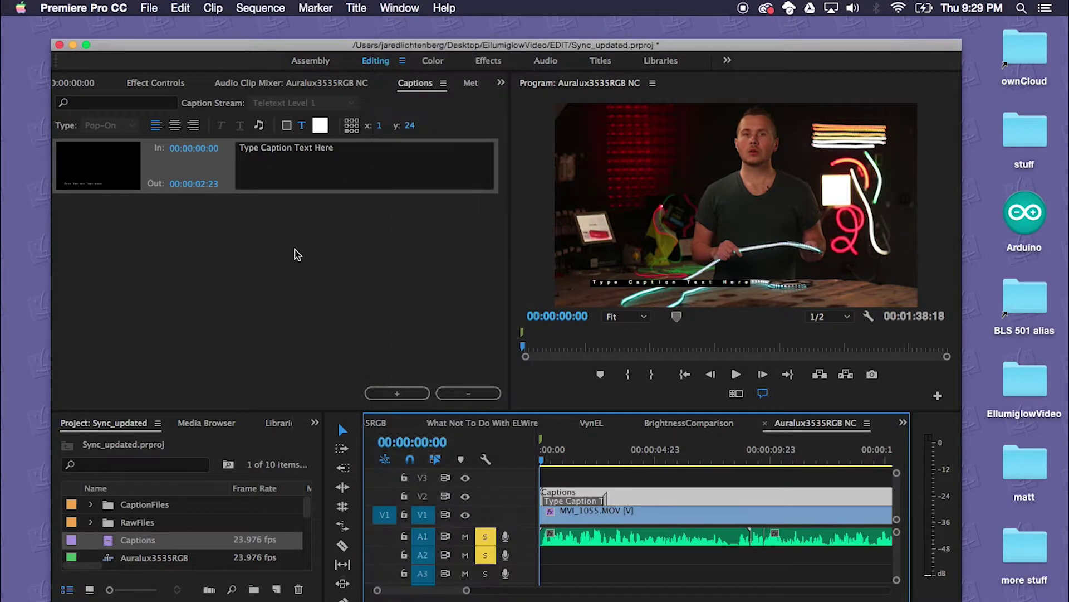
left_click(370, 152)
- Replace the placeholder with 'We are proud to announce the arrival of AURALUX high output'
key("super+a")
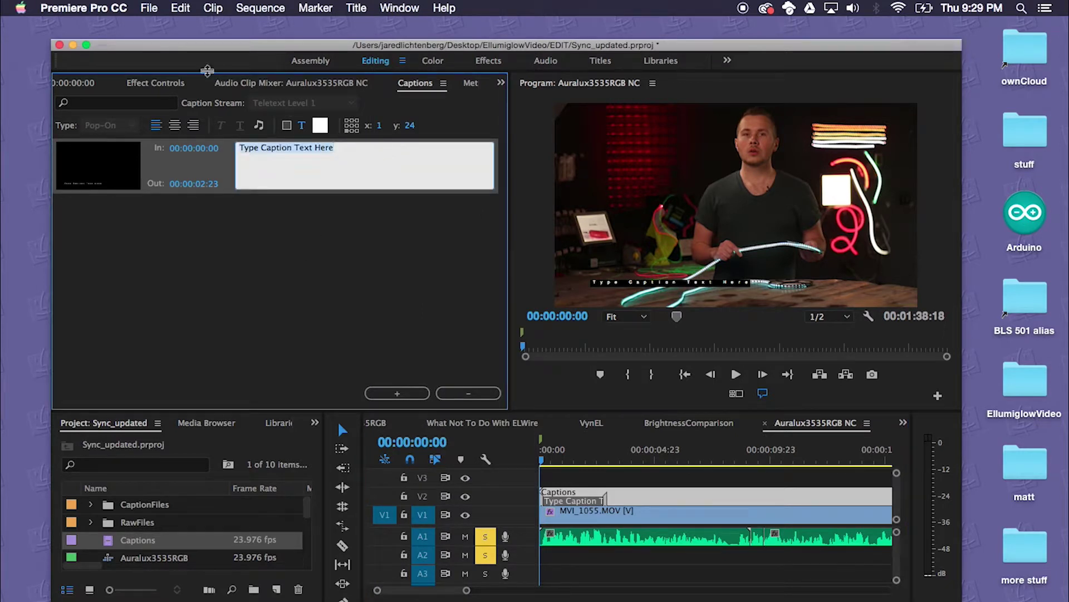
left_click_drag(567, 459, 560, 461)
key("space")
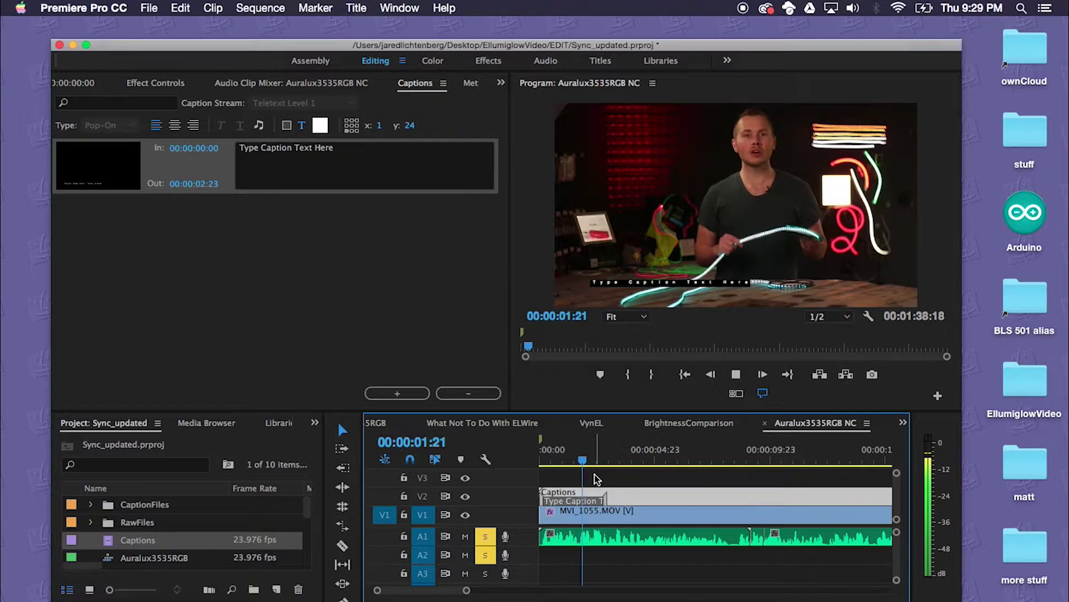
key("space")
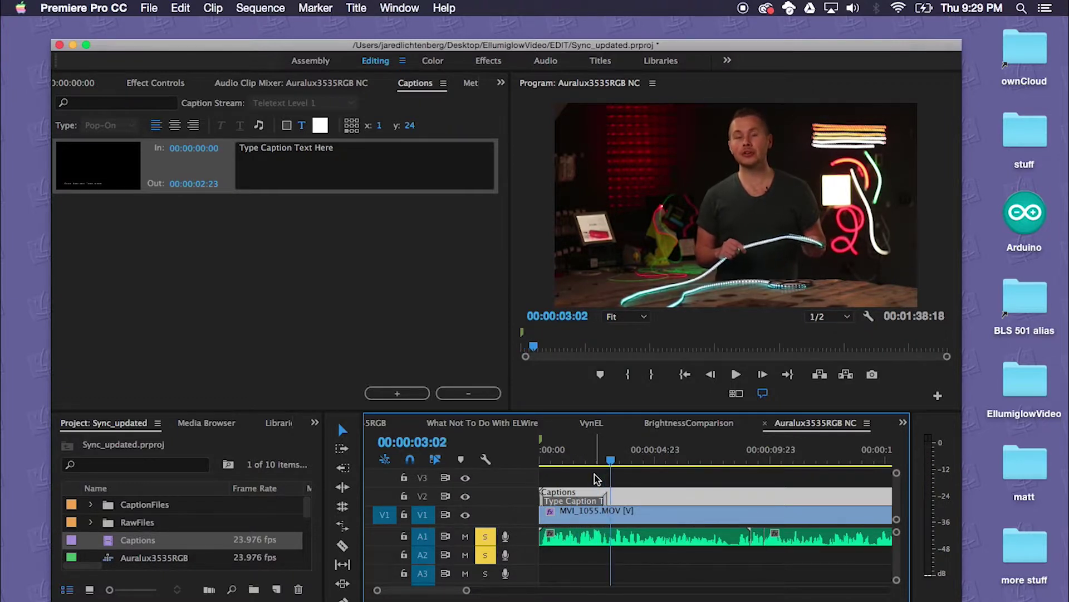
left_click(390, 171)
key("super+a")
type("We are proud to announce the arrival of AURALUX high output")
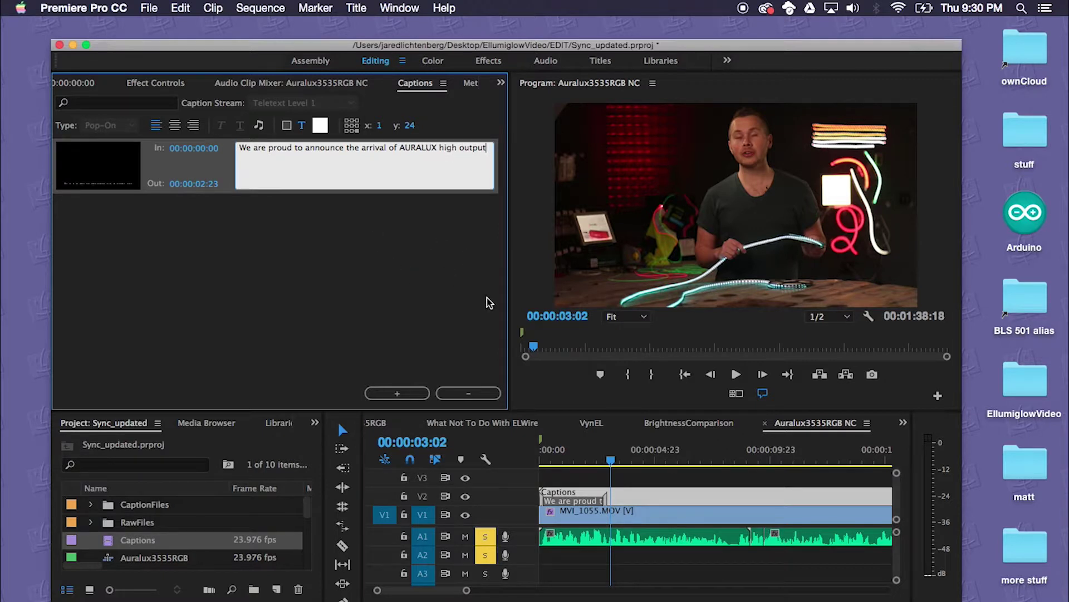
- Add a second caption reading '3535 RGB LEDS'
left_click(403, 393)
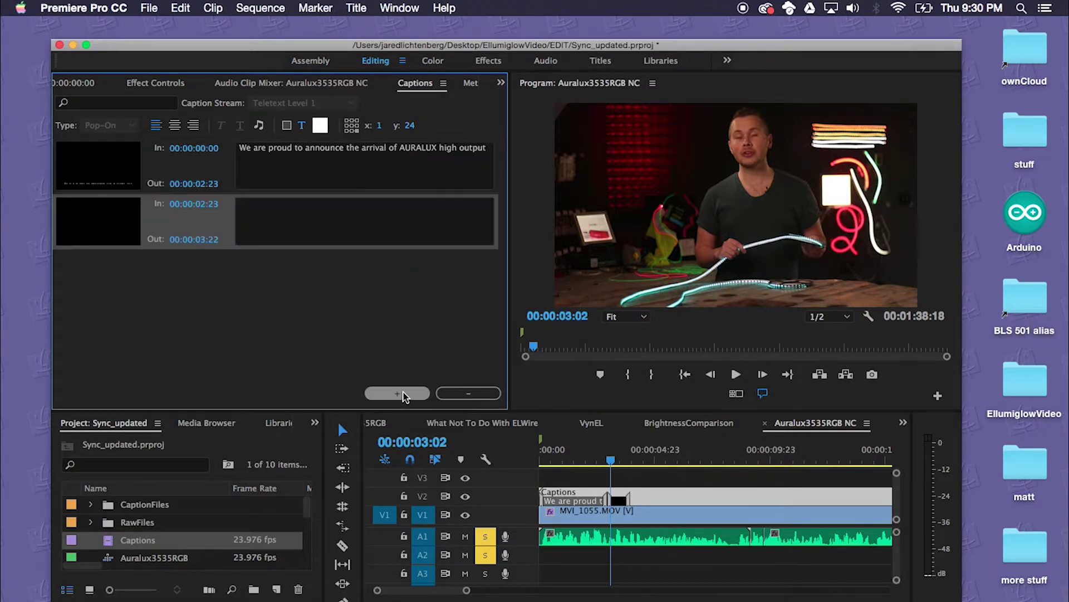
left_click(299, 233)
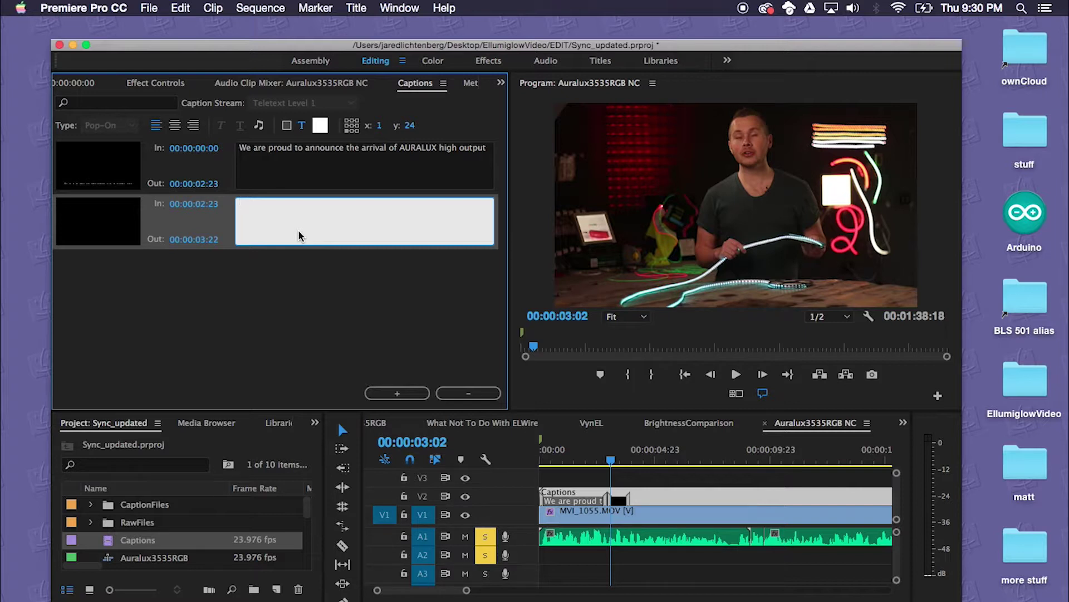
type("3535 RGB LEDS")
left_click(595, 460)
- Snap the '3535 RGB LEDS' caption to start at the first caption's end, 00:00:02:22
left_click_drag(596, 460, 573, 461)
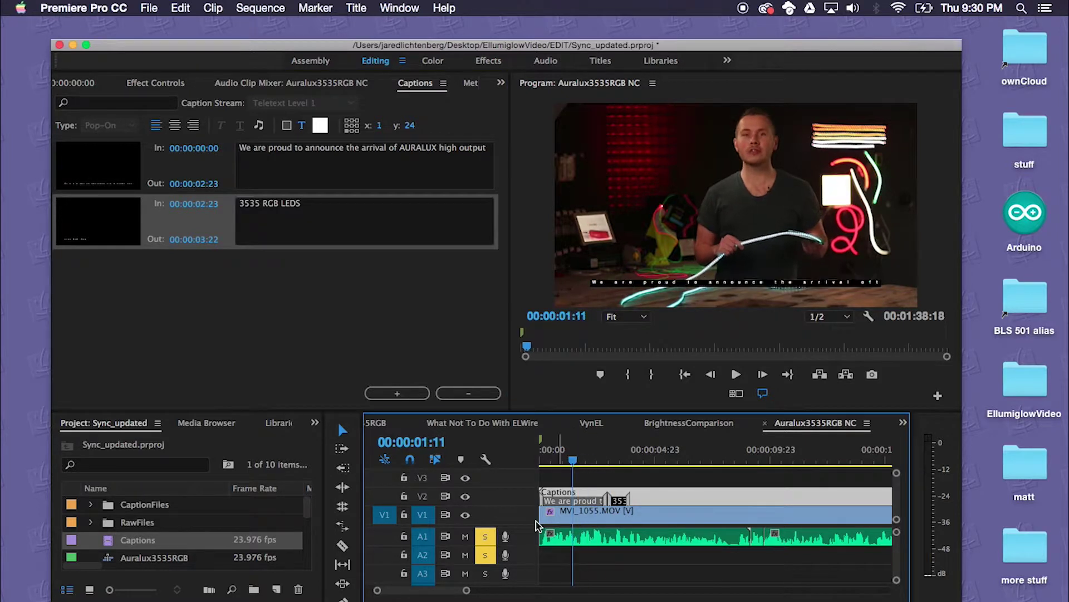
left_click_drag(468, 596, 434, 595)
left_click_drag(733, 502, 776, 503)
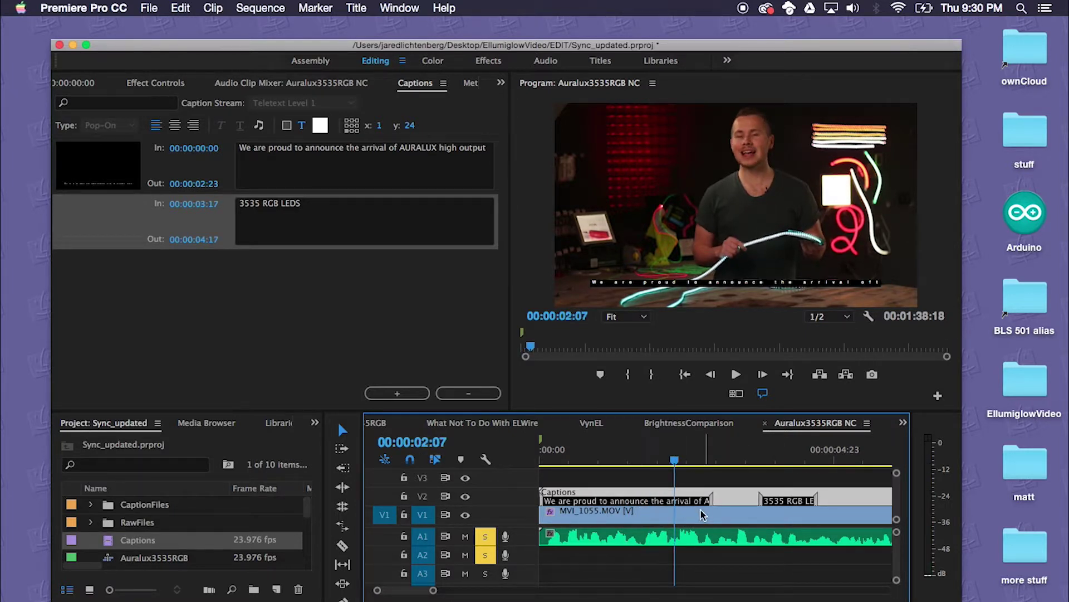
left_click(668, 459)
key("j")
key("l")
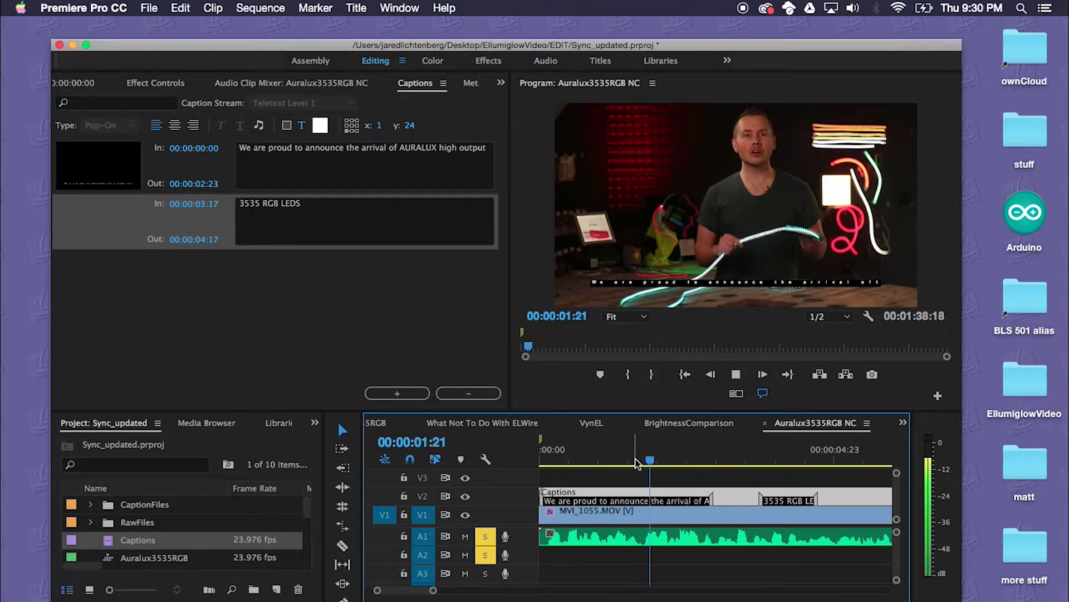
left_click(634, 460)
left_click(588, 460)
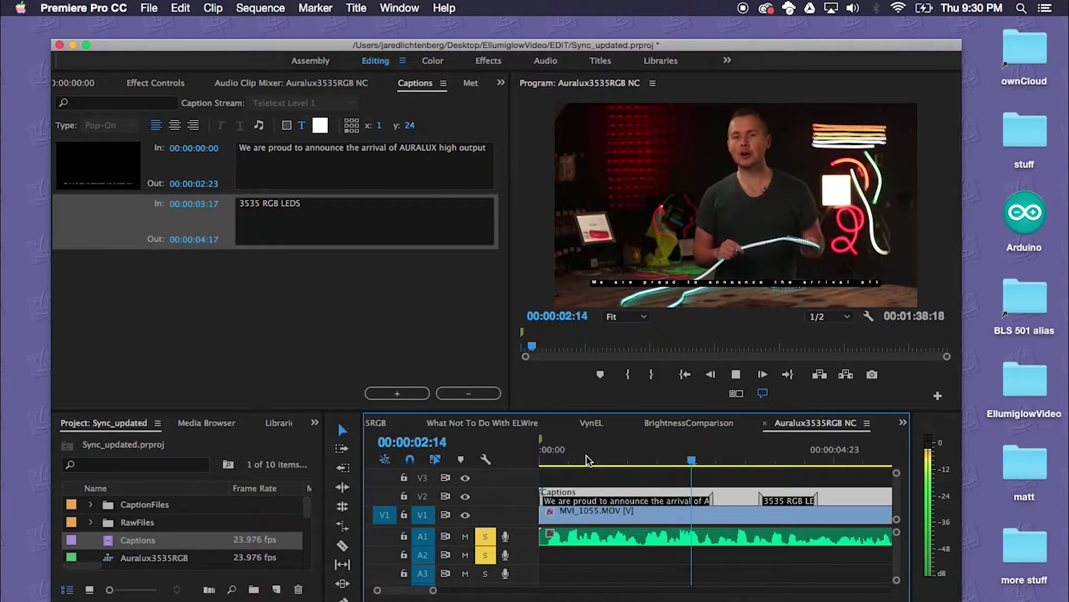
key("Left")
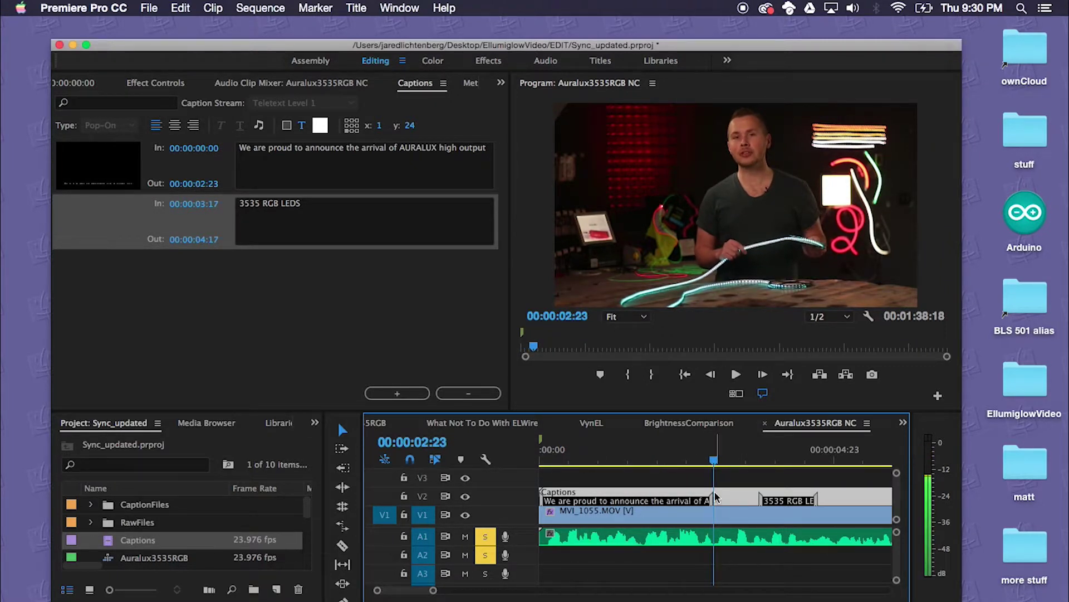
left_click_drag(811, 498, 764, 500)
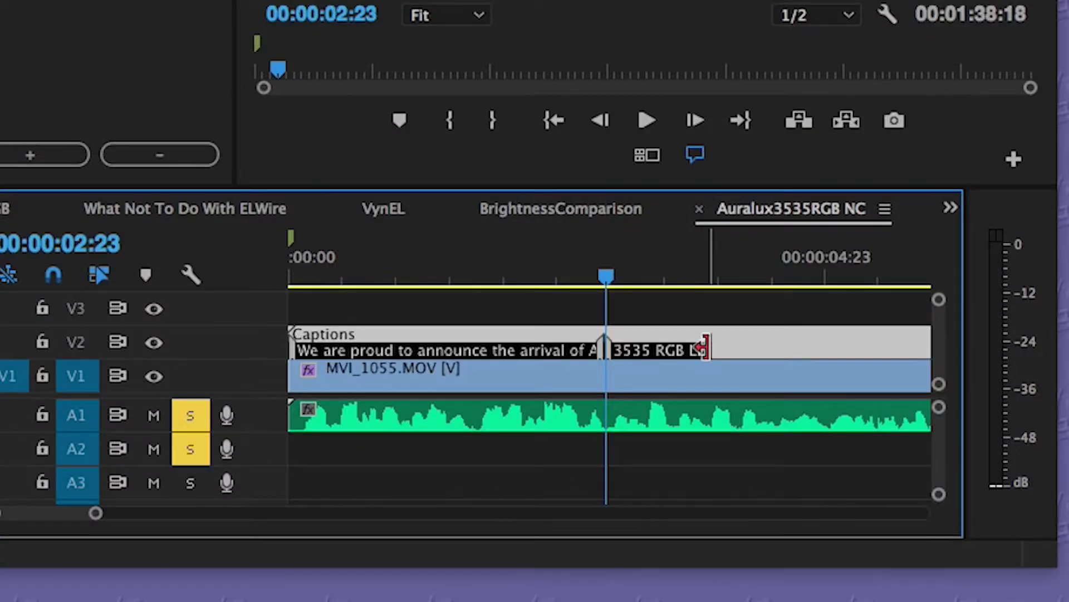
- Extend the '3535 RGB LEDS' caption so it runs until 00:00:05:10
key("space")
key("space")
key("Left")
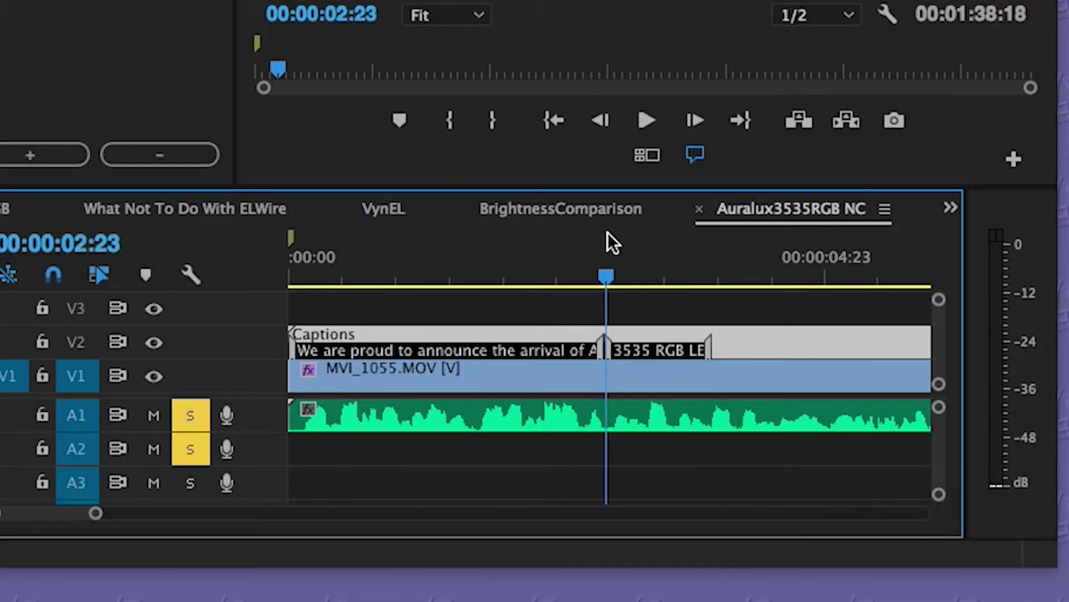
key("space")
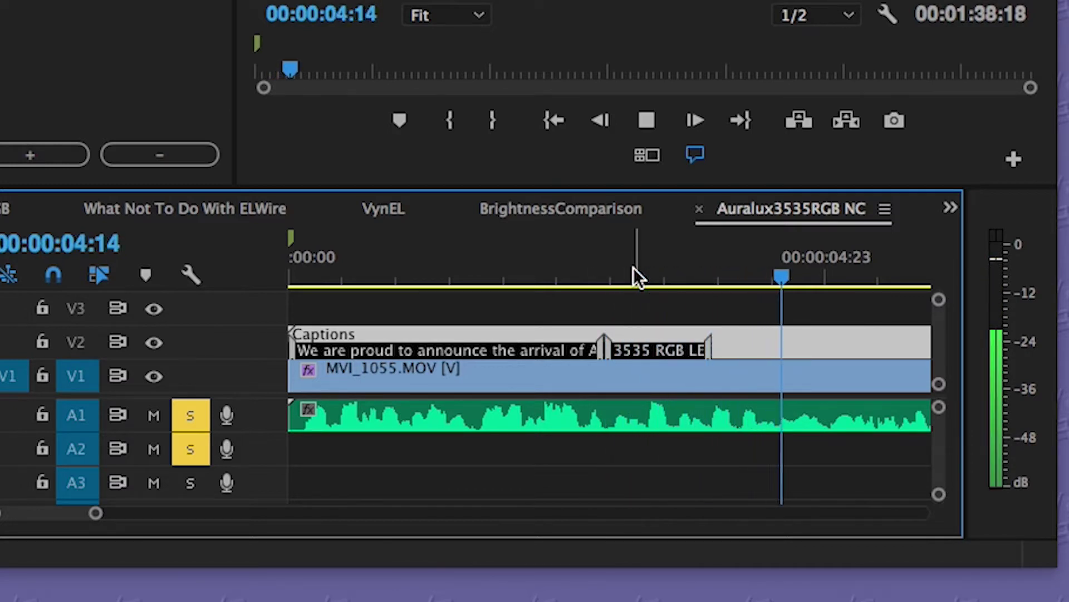
key("space")
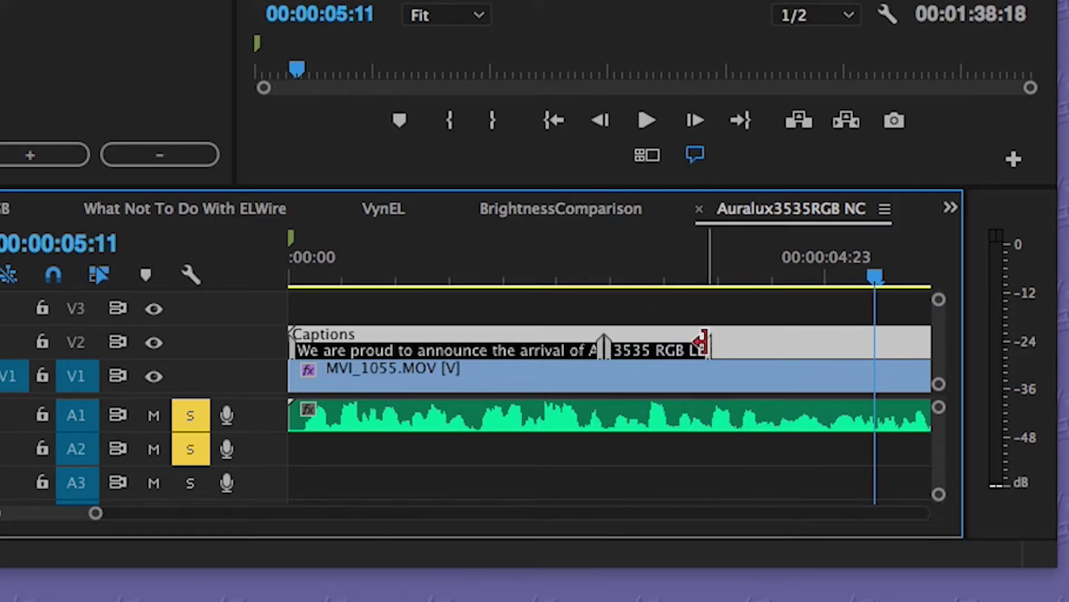
left_click_drag(701, 342, 870, 342)
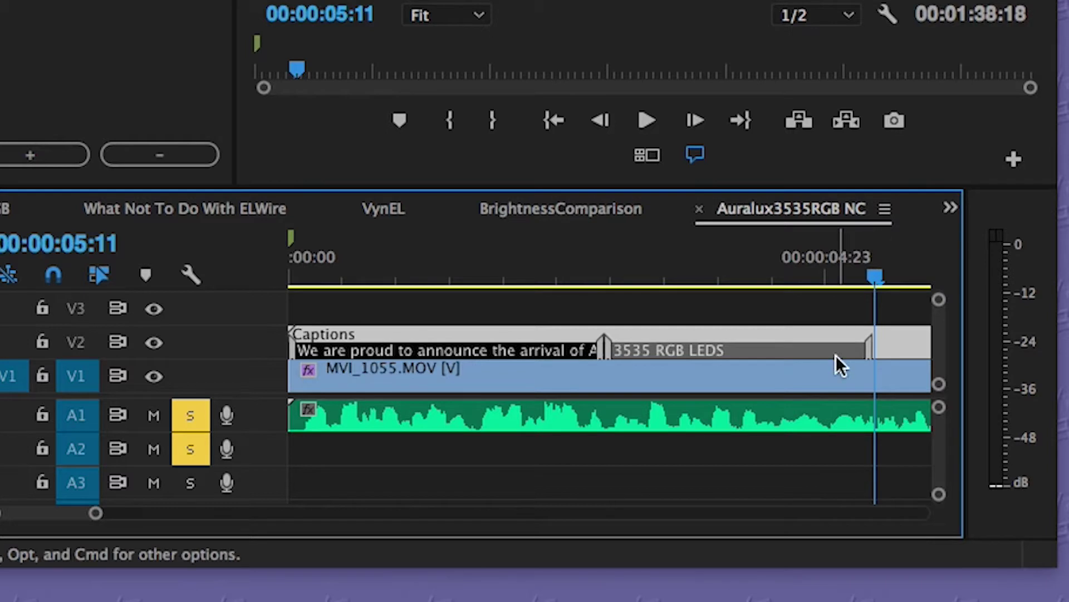
scroll(573, 400, "right", 5)
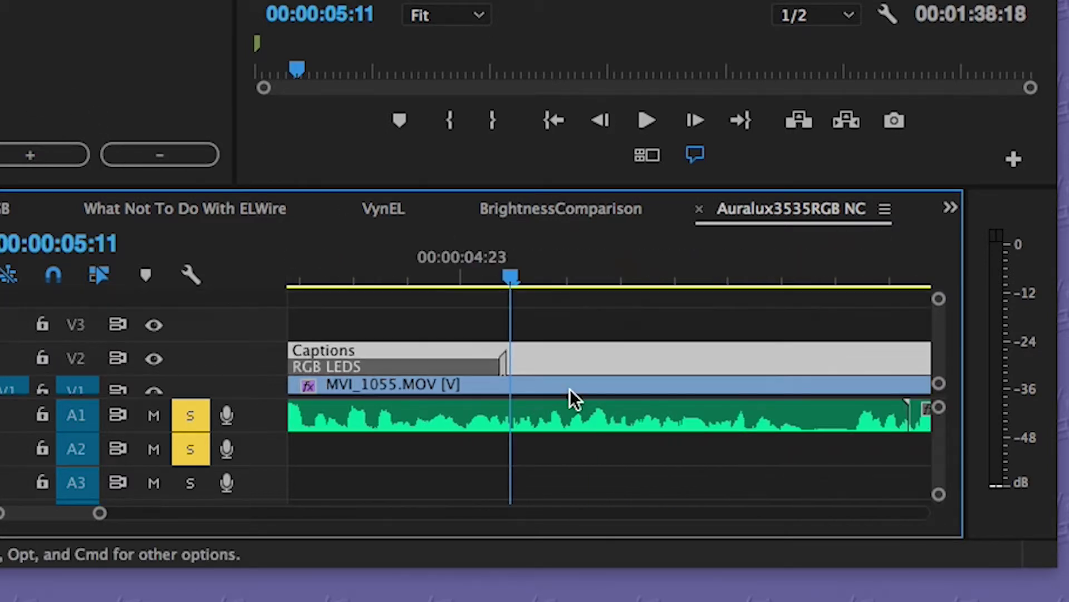
key("space")
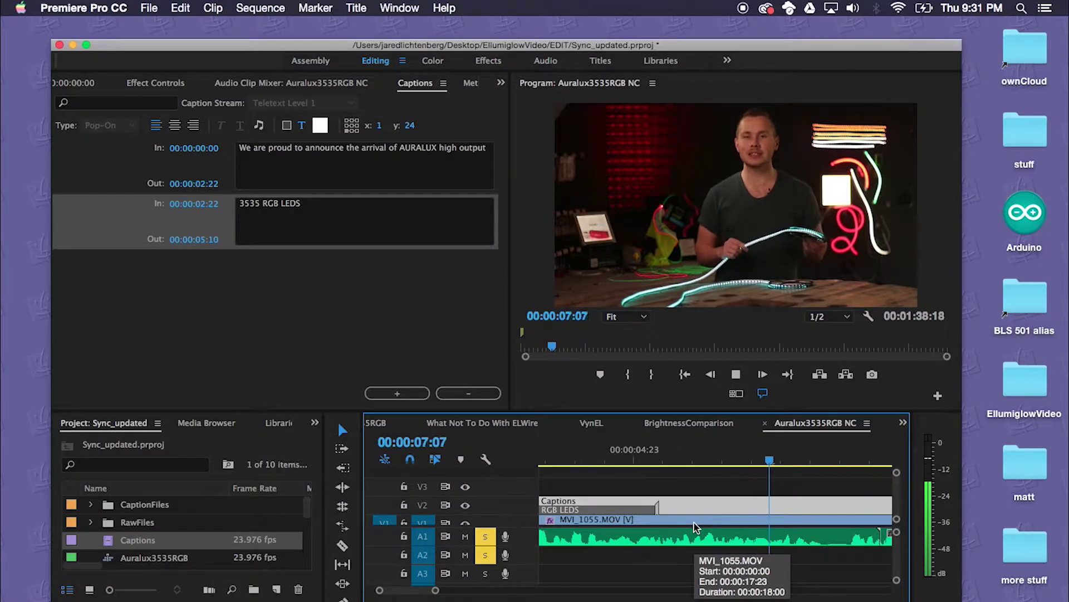
key("space")
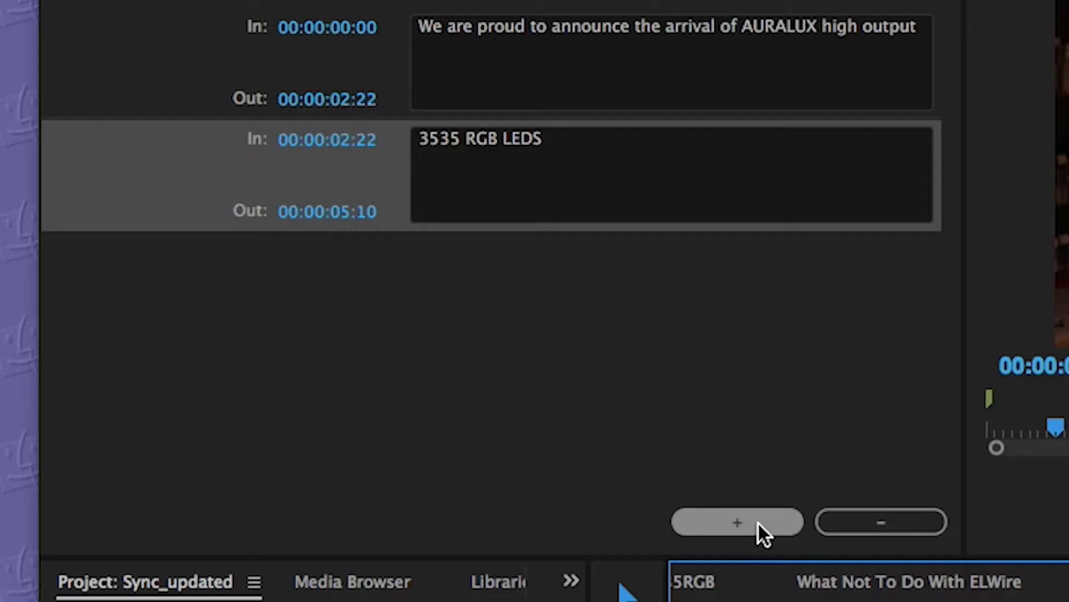
- Add a third caption reading 'to compliment our line of existing LED strip lights.'
left_click(758, 520)
left_click(518, 257)
type("to compliment o")
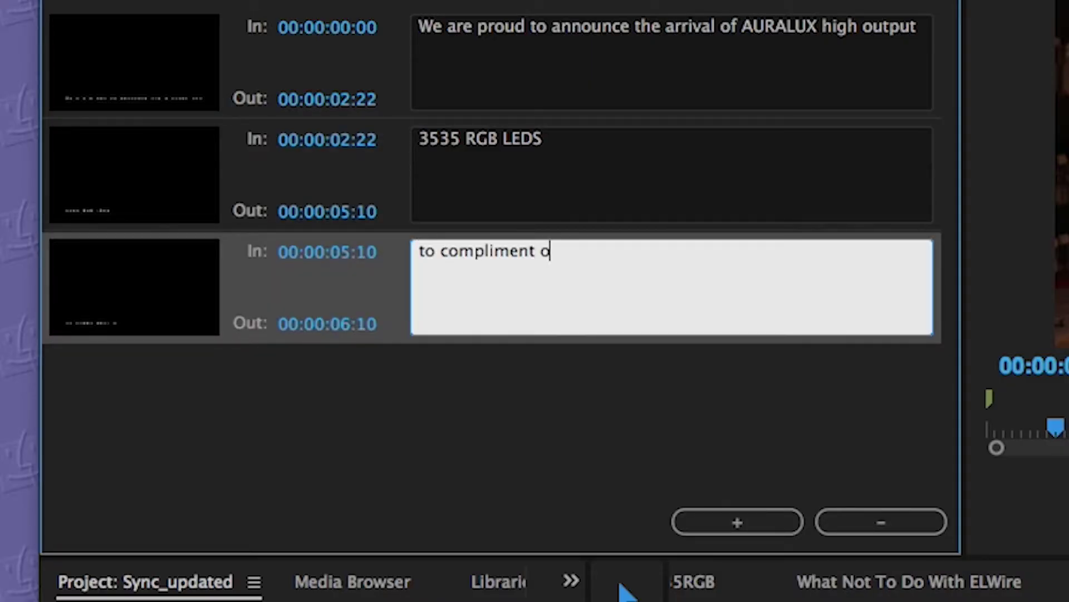
type("ur line of existing LED strip lights.")
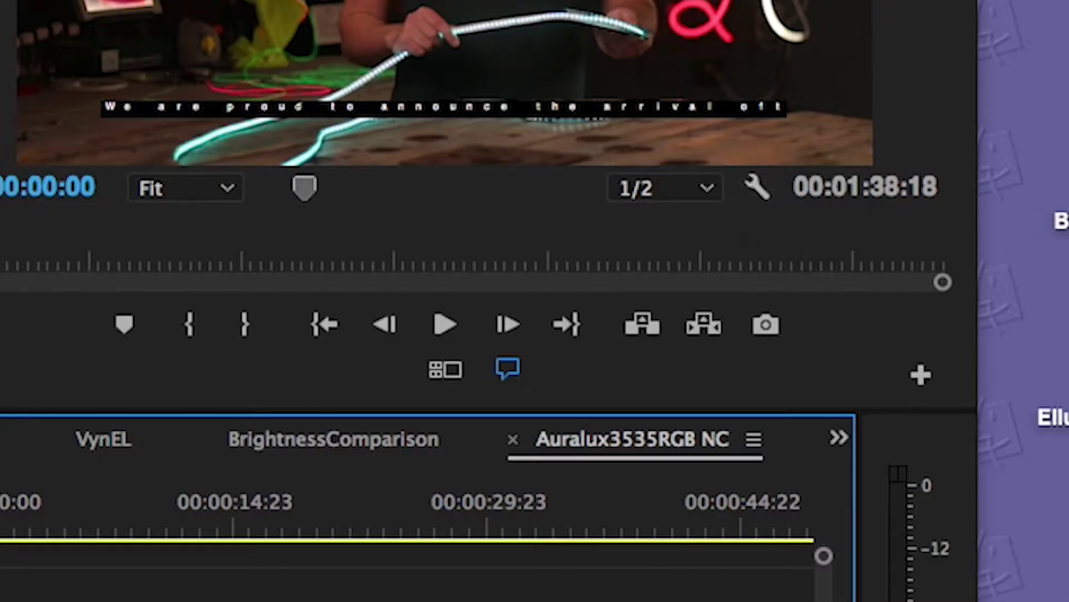
left_click(757, 187)
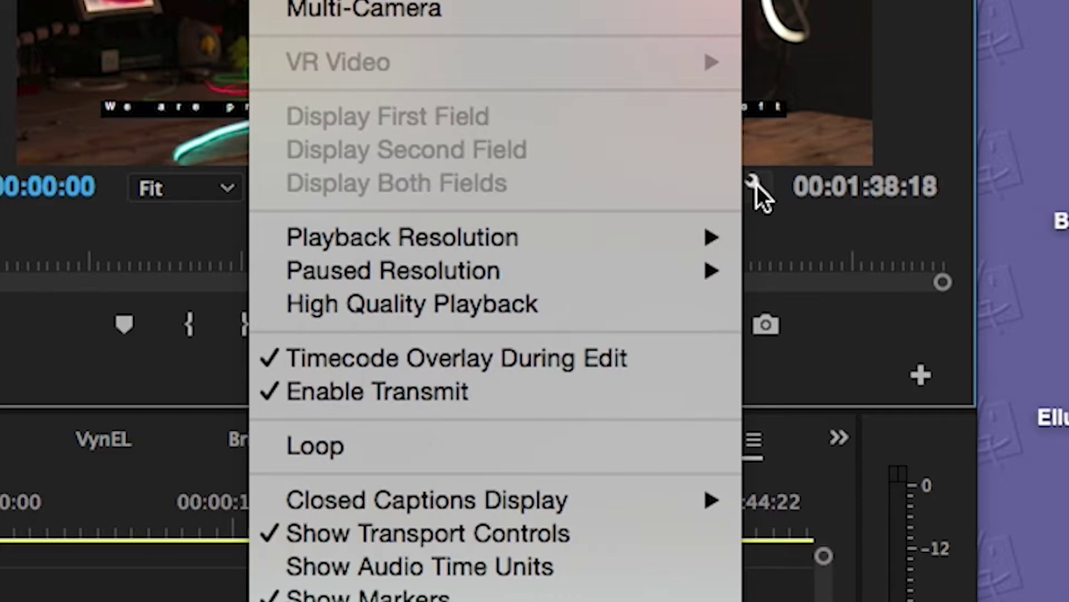
mouse_move(458, 508)
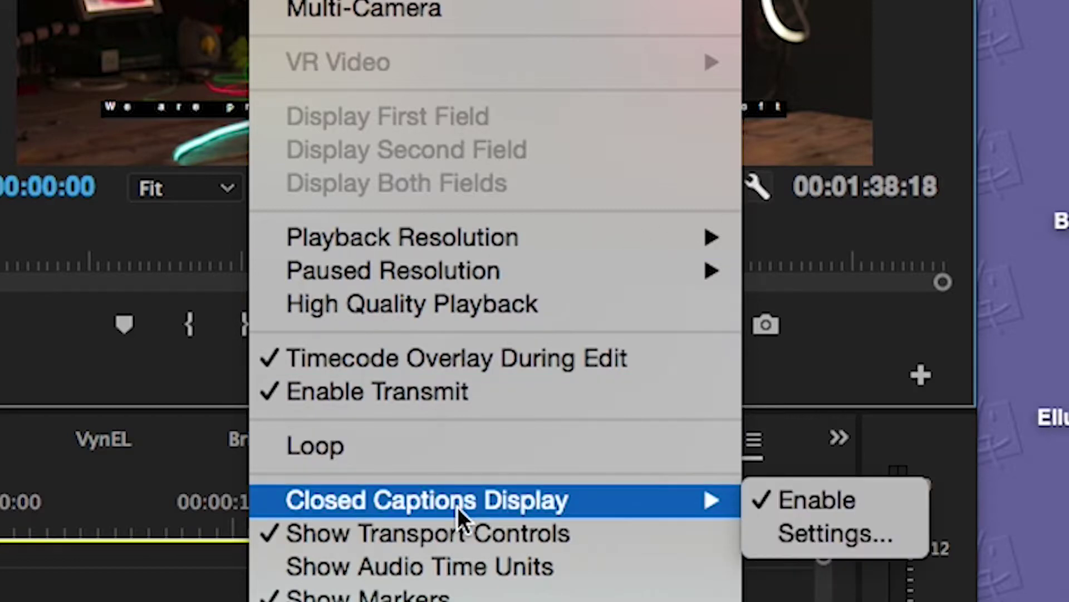
left_click(947, 317)
left_click(759, 193)
mouse_move(578, 512)
left_click(794, 520)
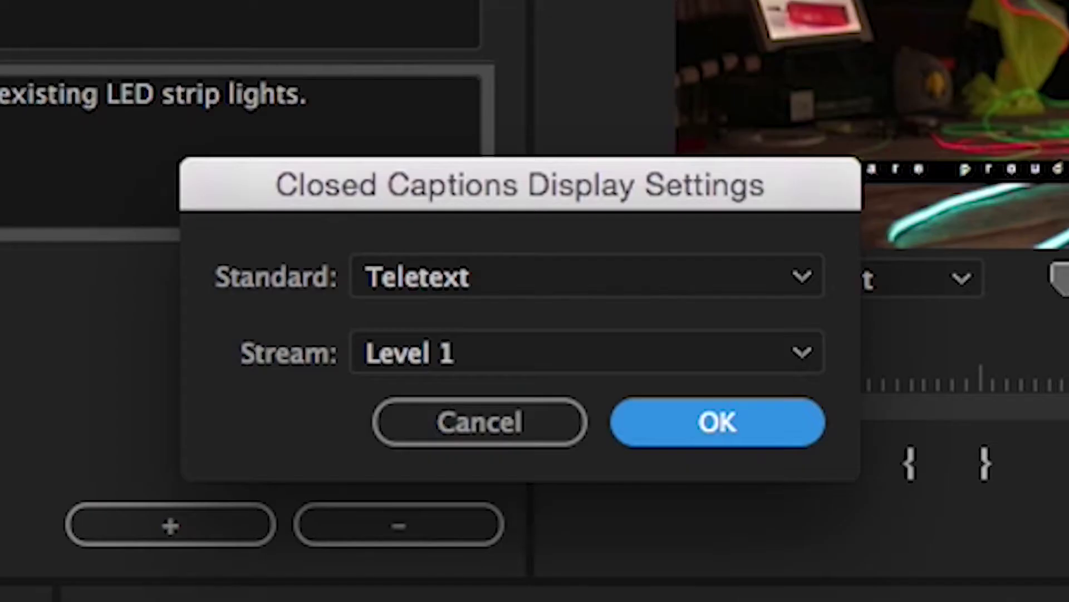
left_click(567, 289)
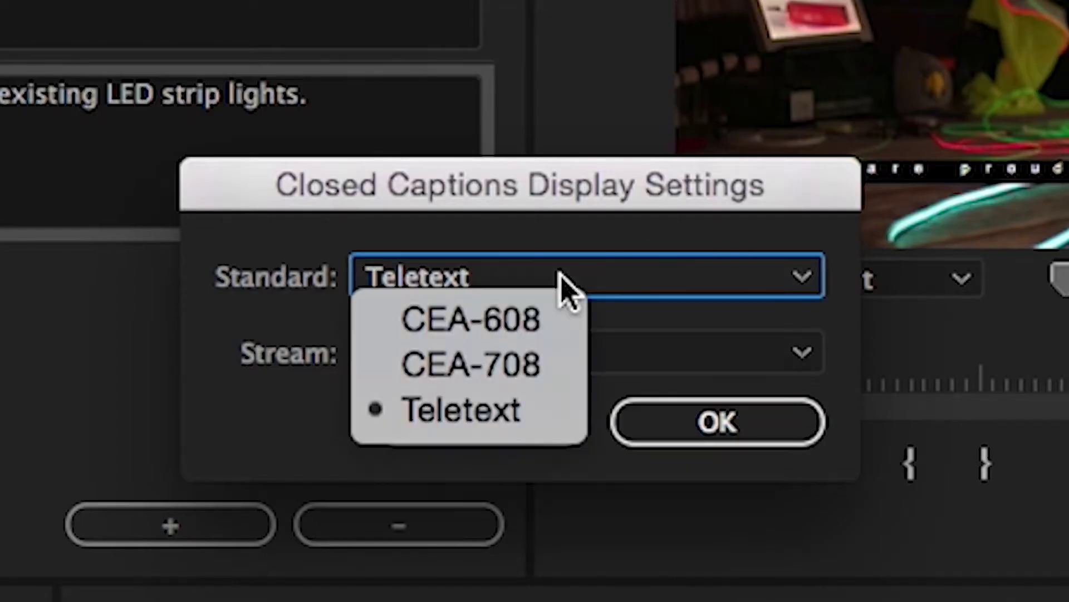
left_click(493, 413)
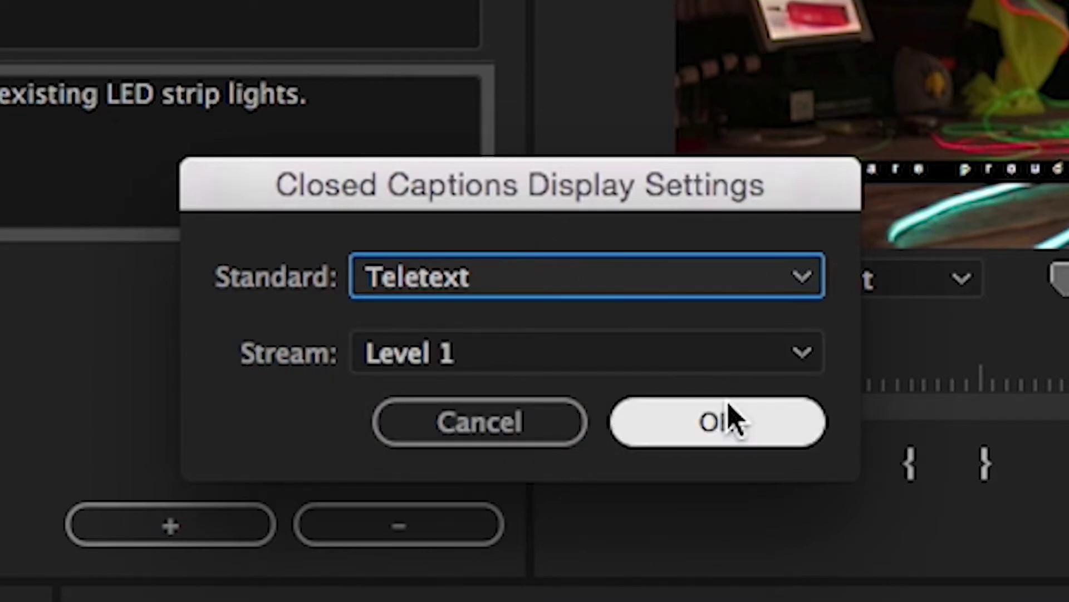
left_click(722, 443)
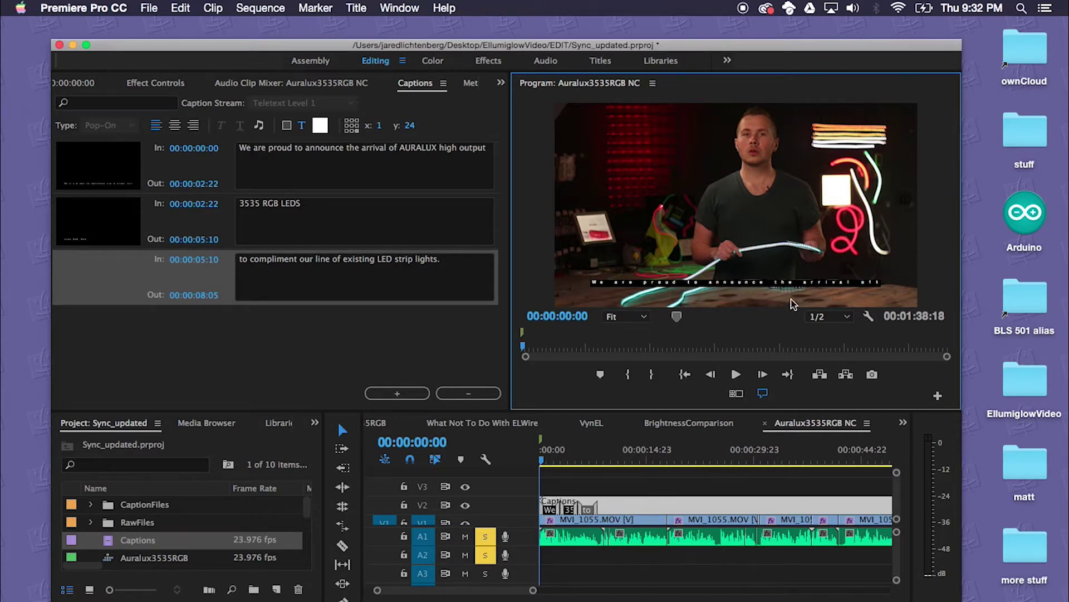
- Open Export Settings, trim the range to 00:00:15:21, and apply the YouTube 720p HD preset
left_click(156, 10)
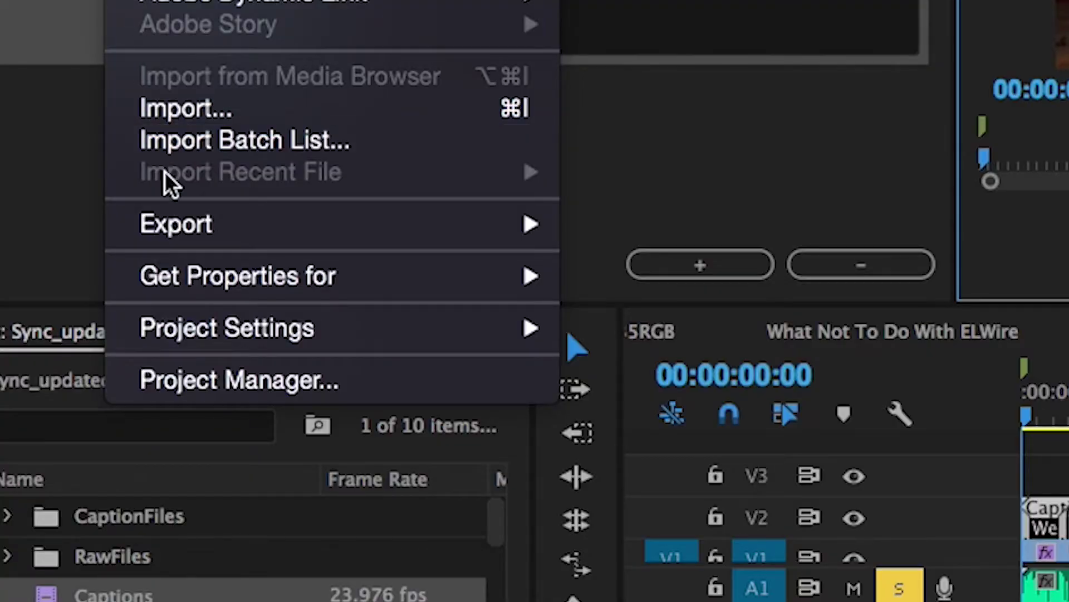
mouse_move(169, 375)
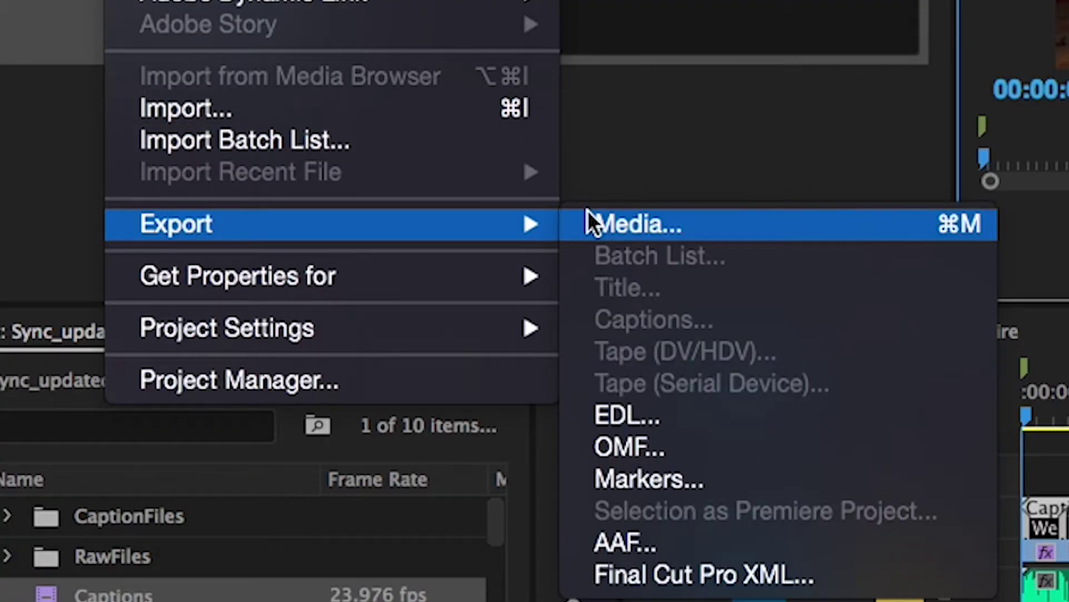
left_click(613, 226)
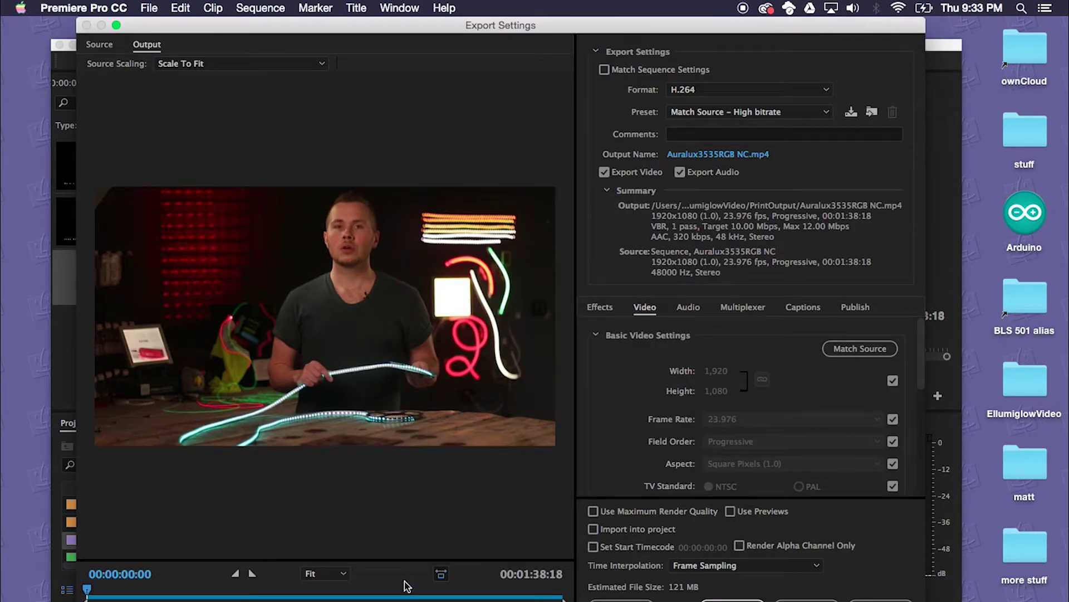
left_click_drag(563, 598, 163, 599)
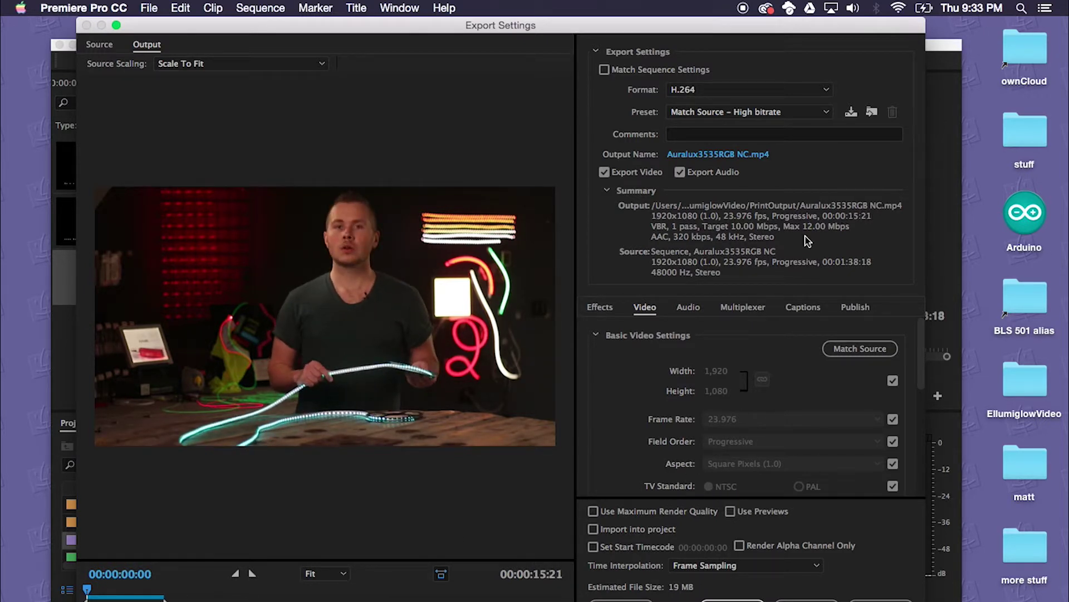
left_click(787, 118)
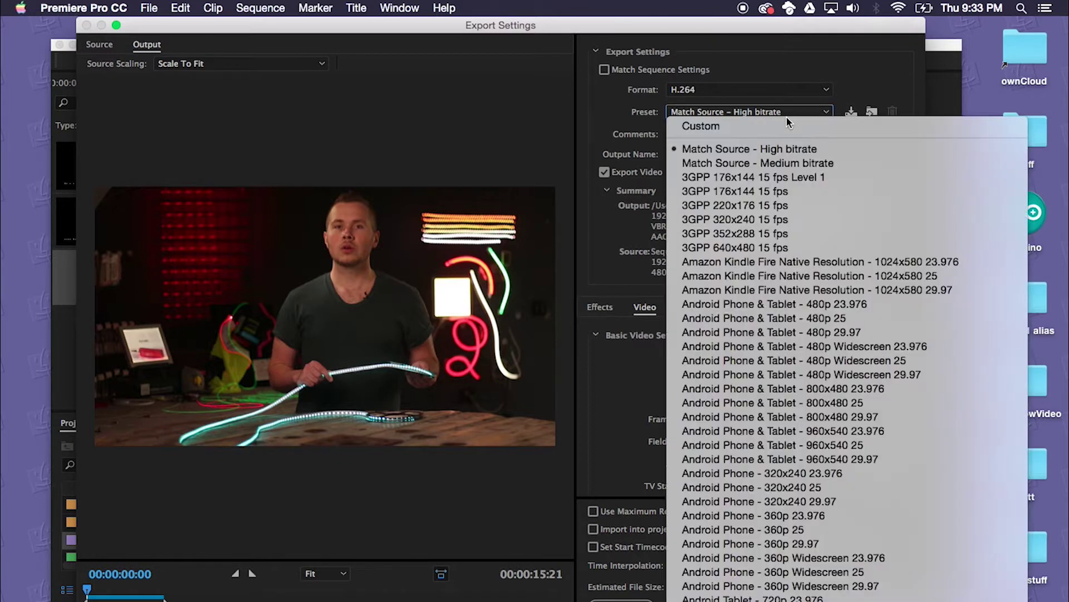
scroll(781, 389, "down", 10)
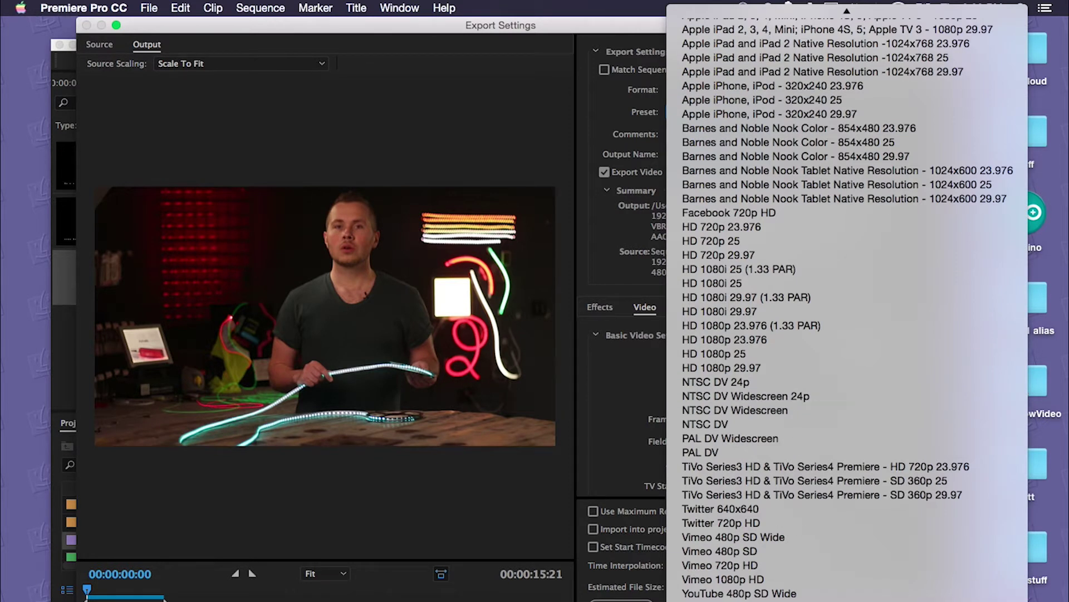
left_click(735, 594)
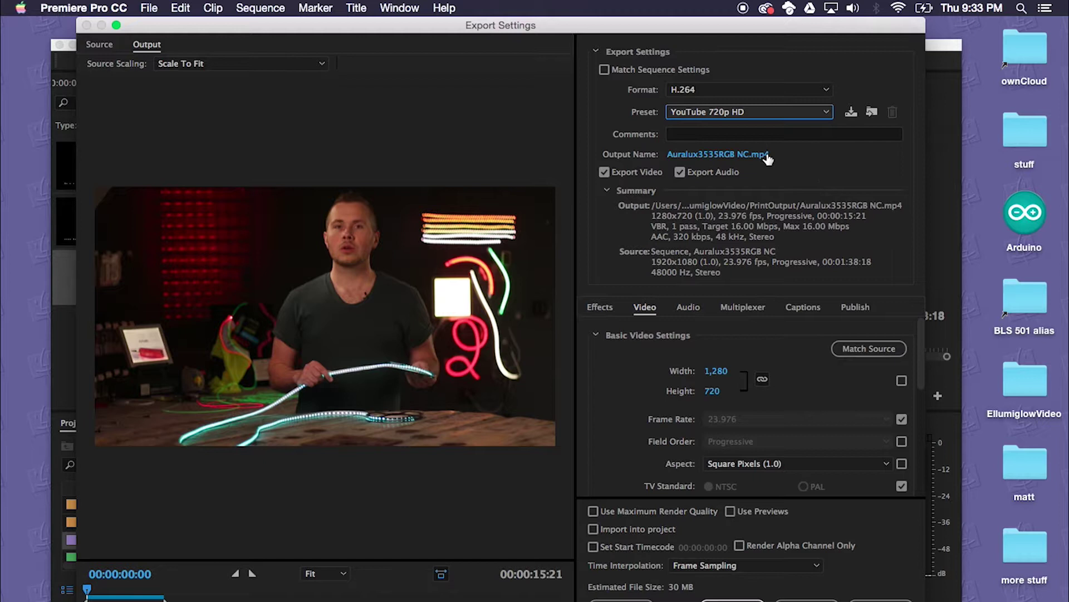
- Rename the output file to 'Auralux3535RGB test captions'
left_click(719, 154)
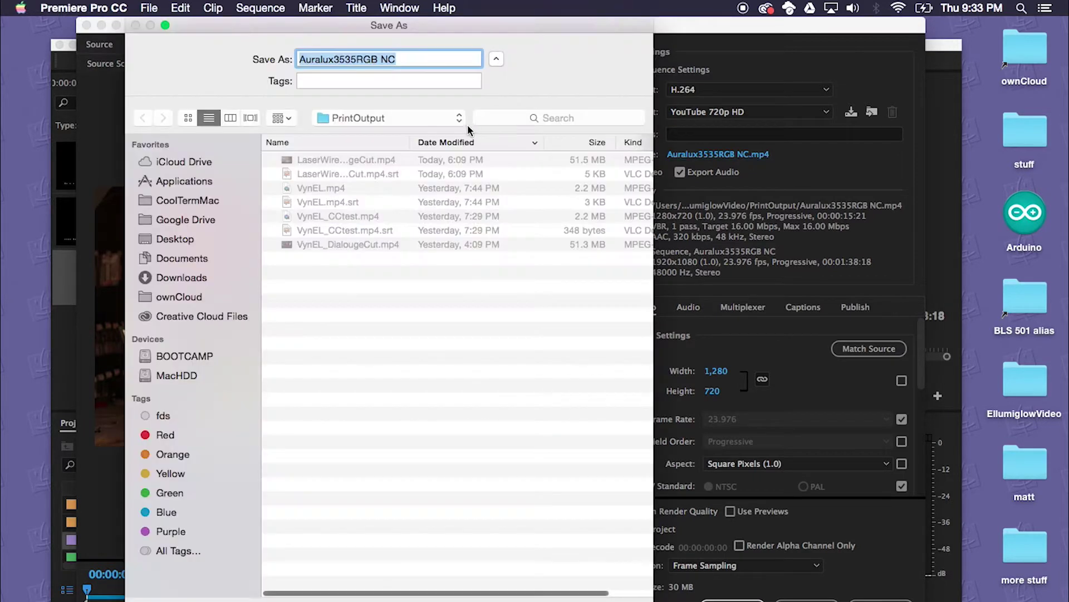
left_click(413, 60)
left_click_drag(417, 60, 378, 63)
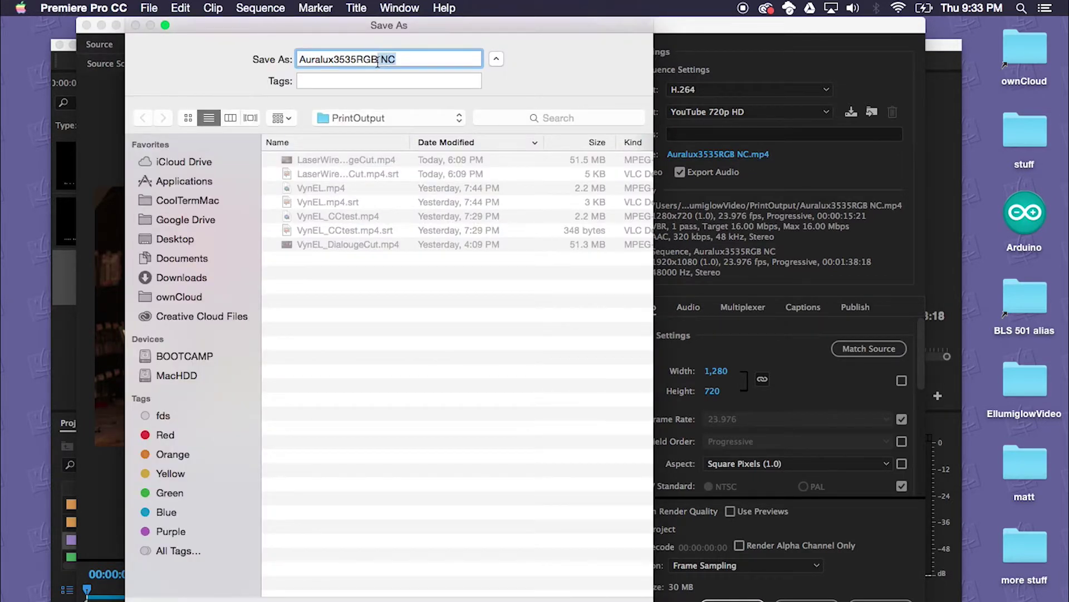
type("test captions")
key("Return")
- Export captions as a SubRip (.srt) sidecar file and start encoding the video
left_click(689, 307)
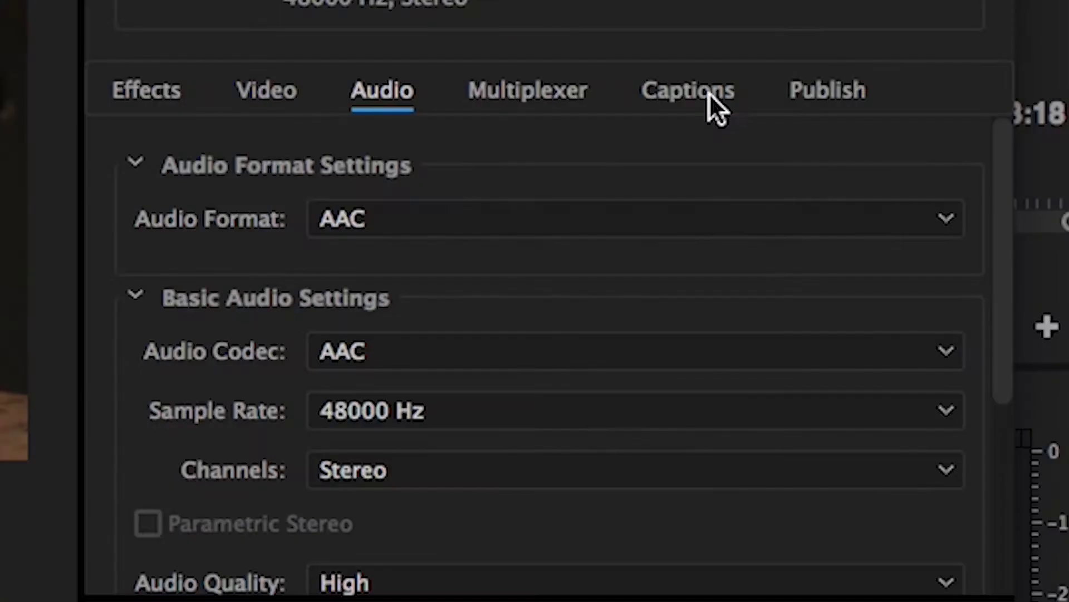
left_click(709, 93)
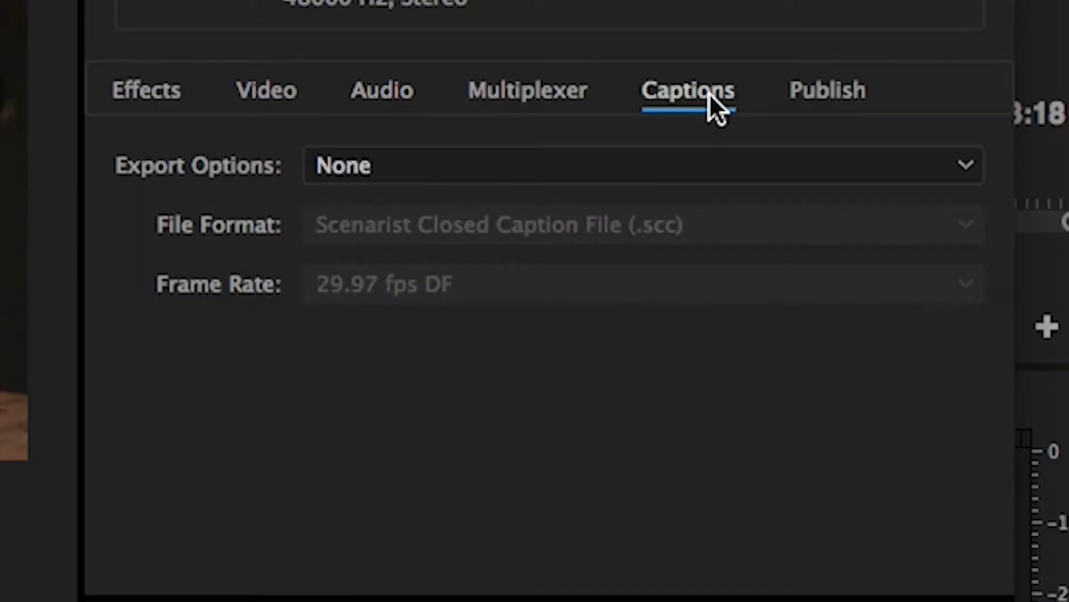
left_click(527, 170)
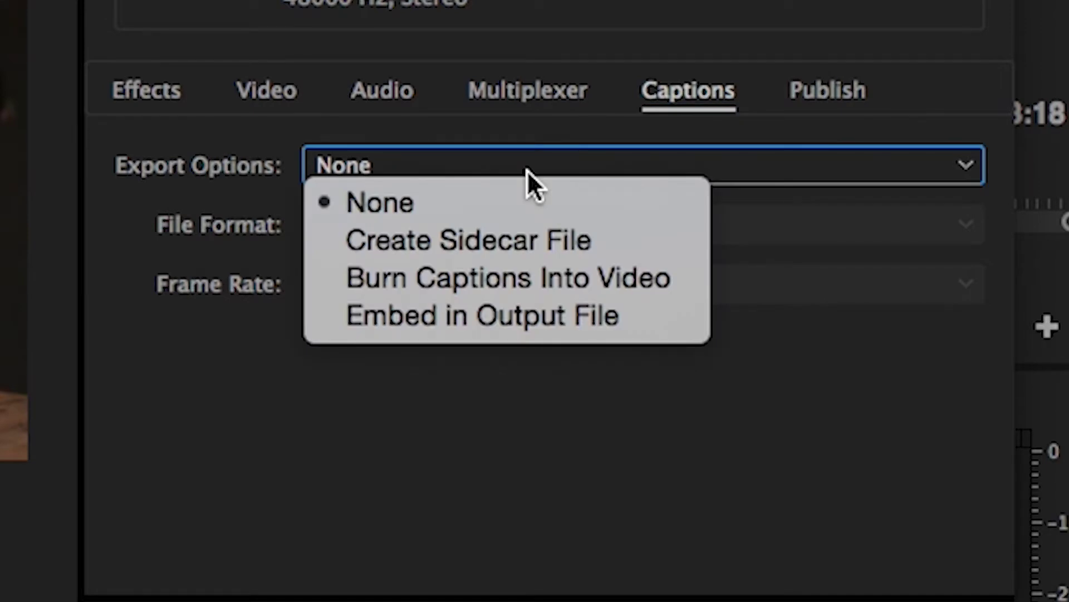
left_click(492, 240)
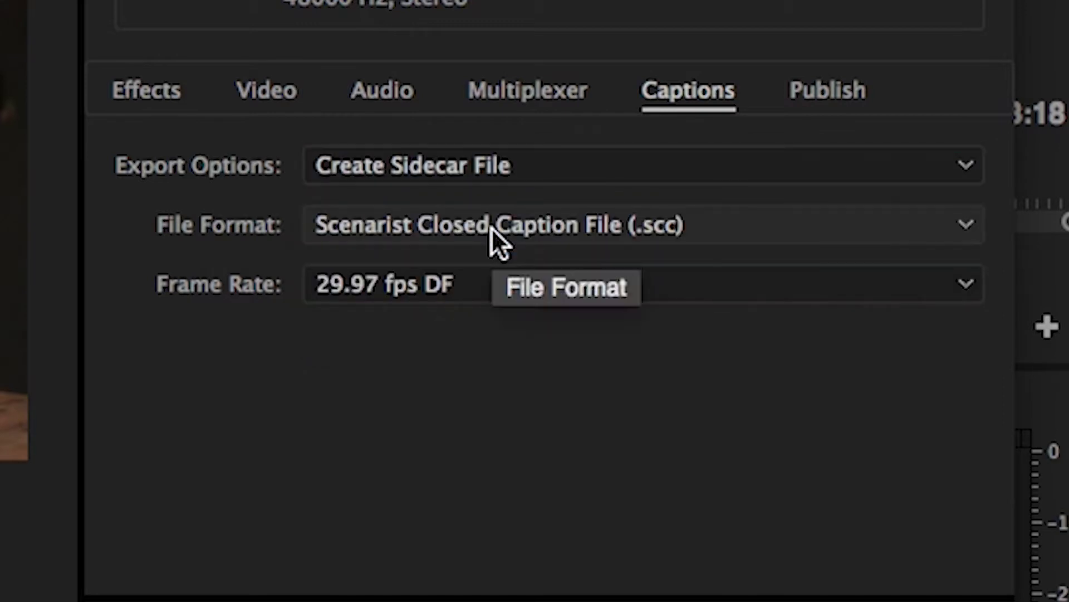
left_click(525, 160)
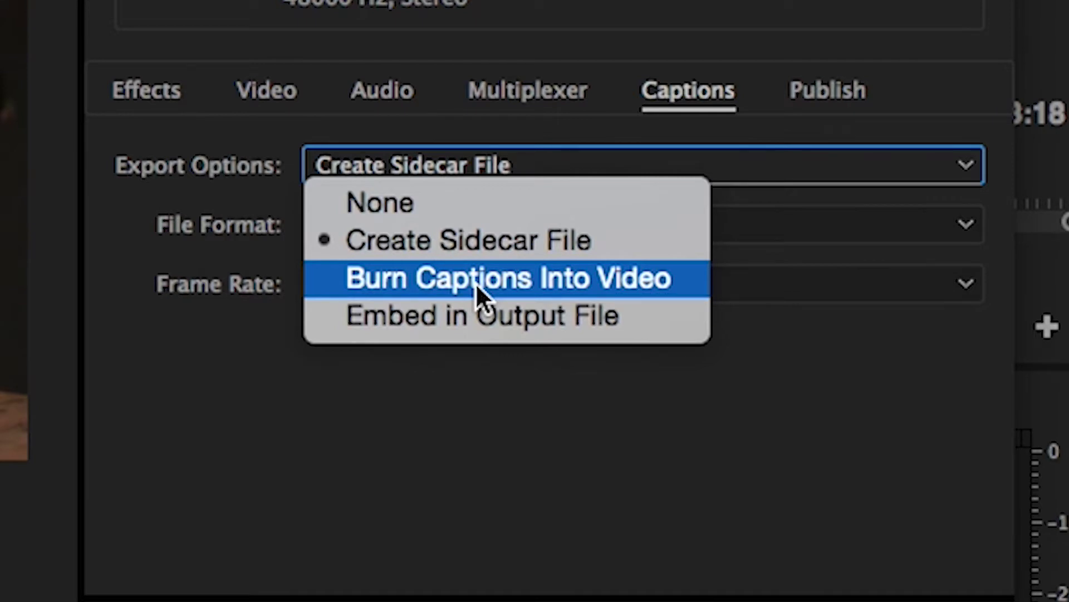
left_click(458, 243)
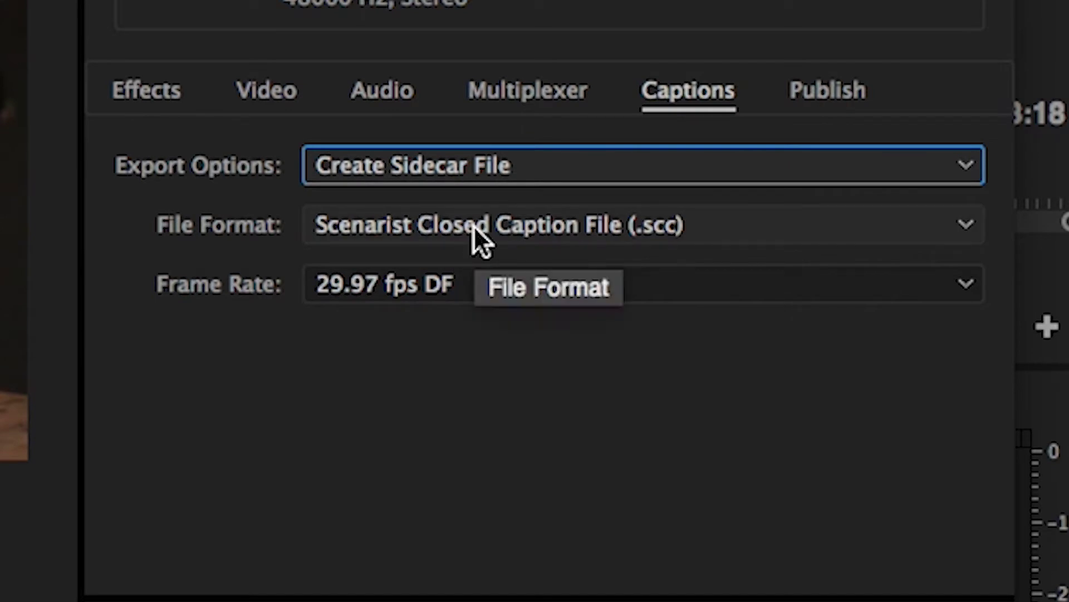
left_click(474, 225)
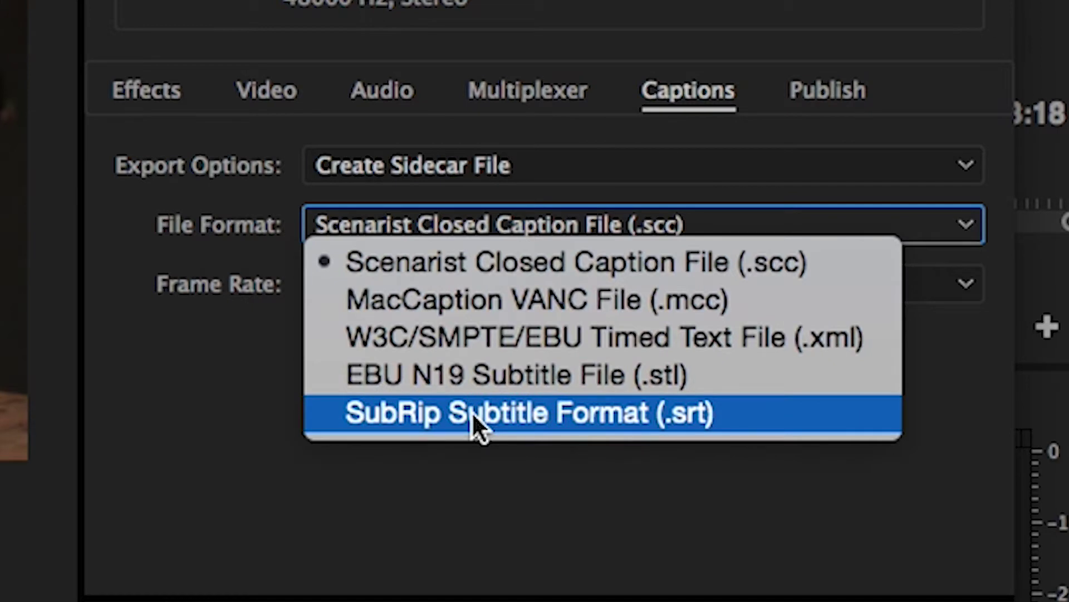
left_click(693, 421)
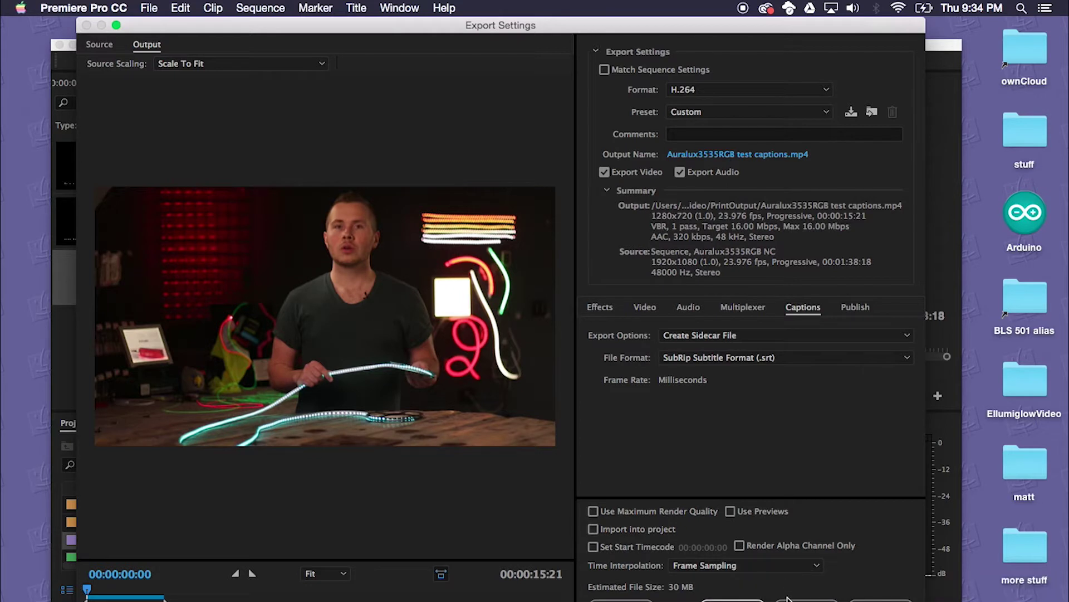
left_click(791, 599)
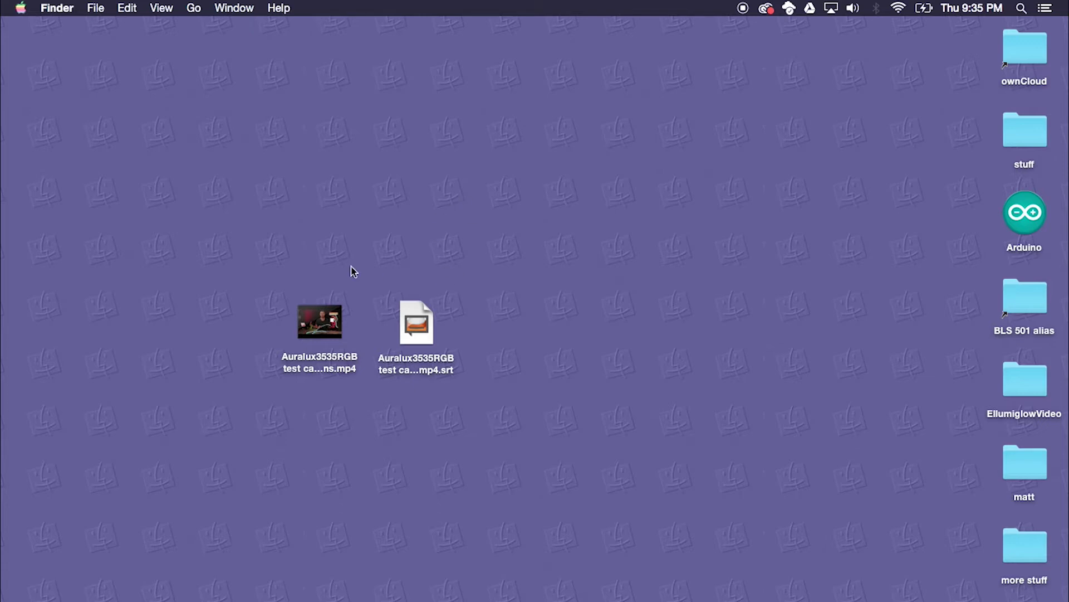
- Check the exported Auralux3535RGB test captions.mp4 and its matching .srt sidecar on the desktop
mouse_move(300, 313)
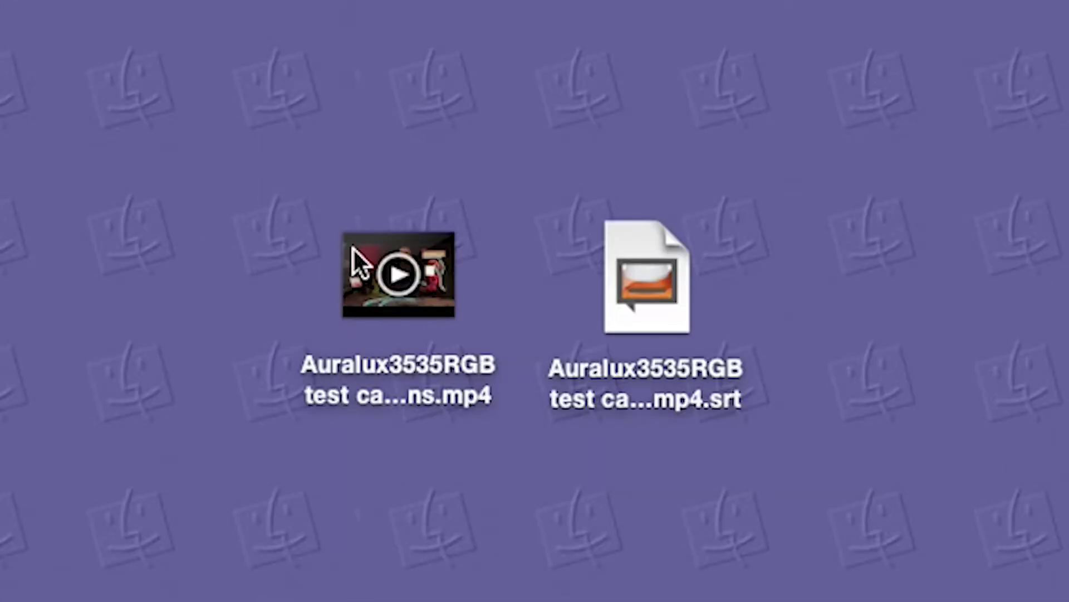
left_click(353, 248)
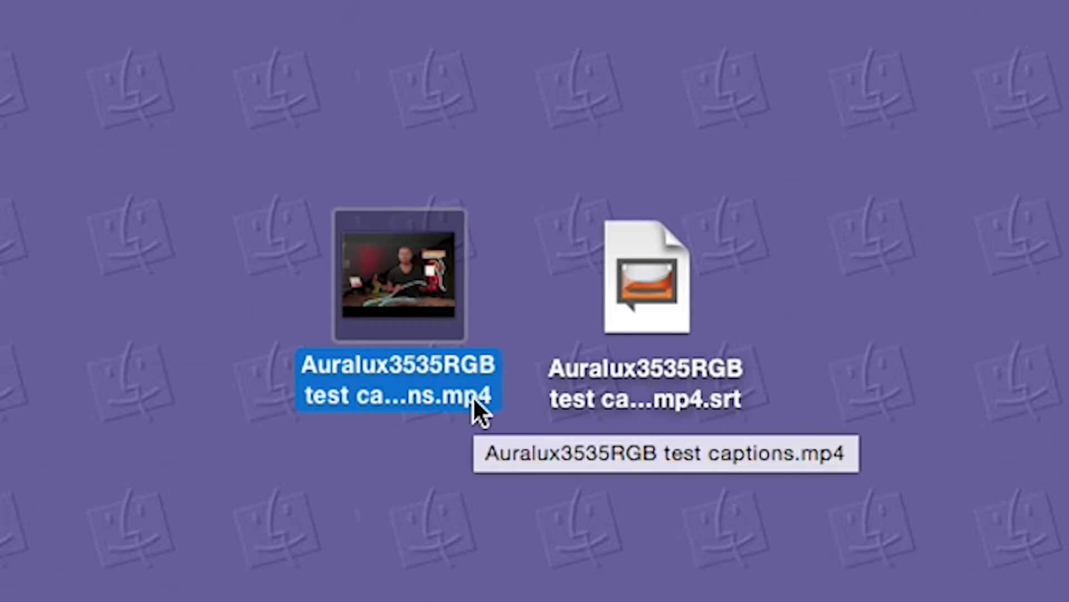
left_click(743, 294)
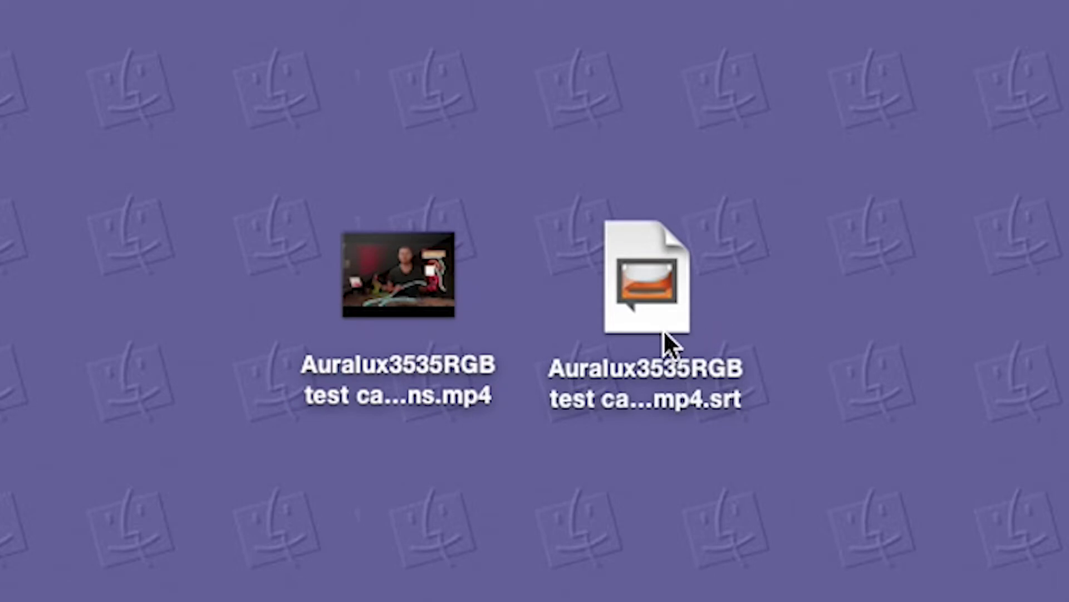
left_click(693, 405)
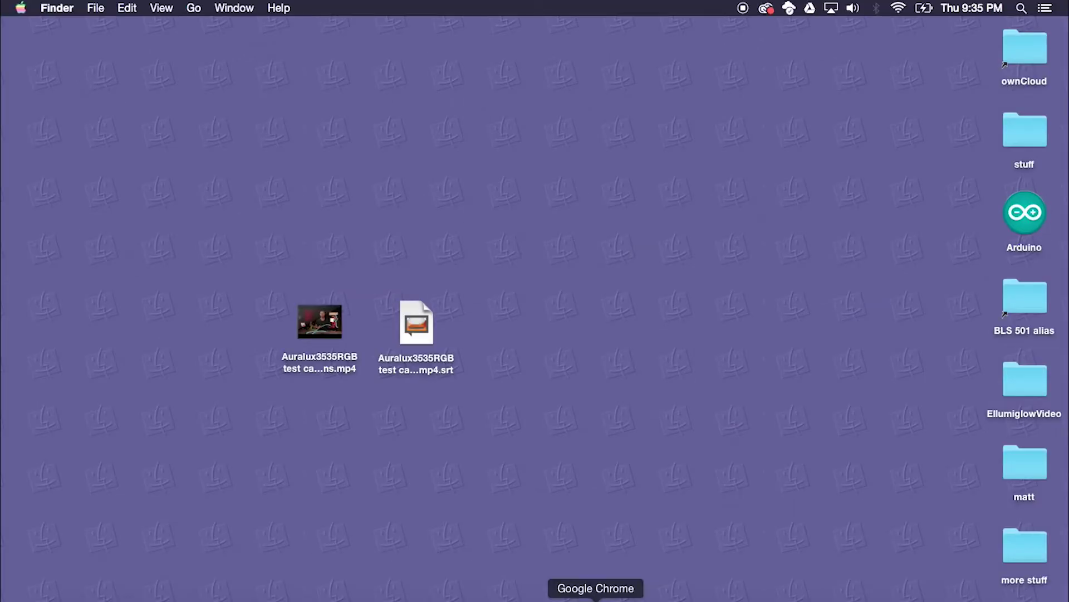
- Upload Auralux3535RGB test captions.mp4 from the Desktop to YouTube
left_click(595, 600)
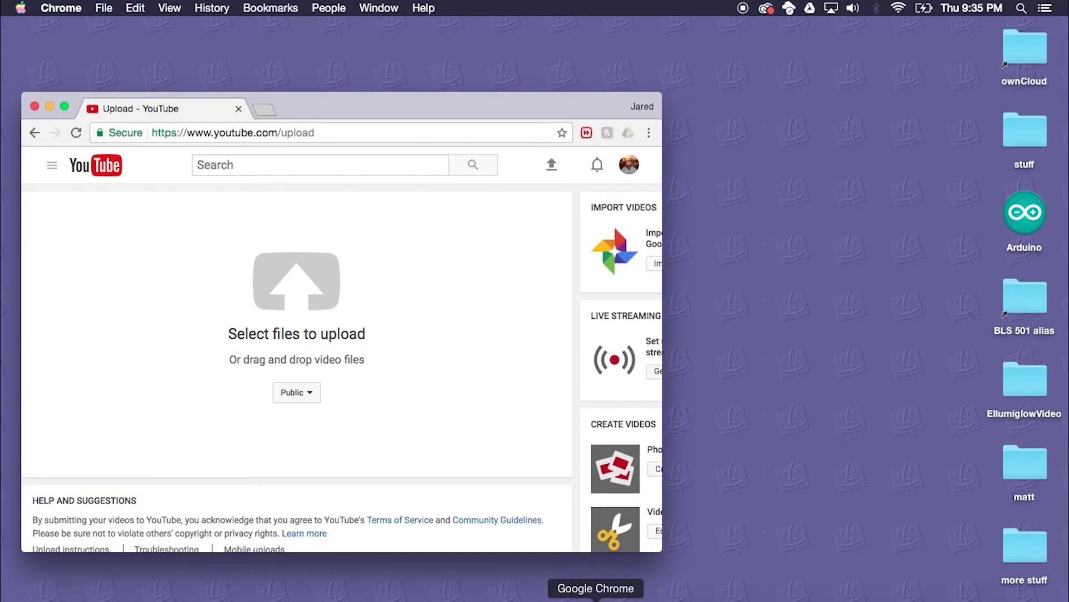
left_click_drag(394, 118, 693, 131)
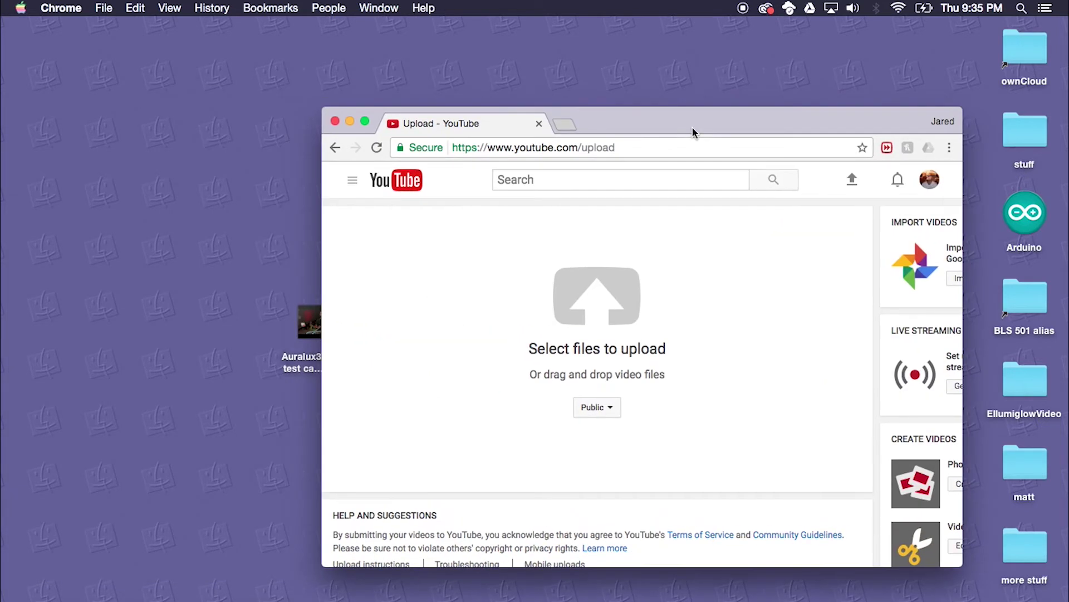
left_click(613, 341)
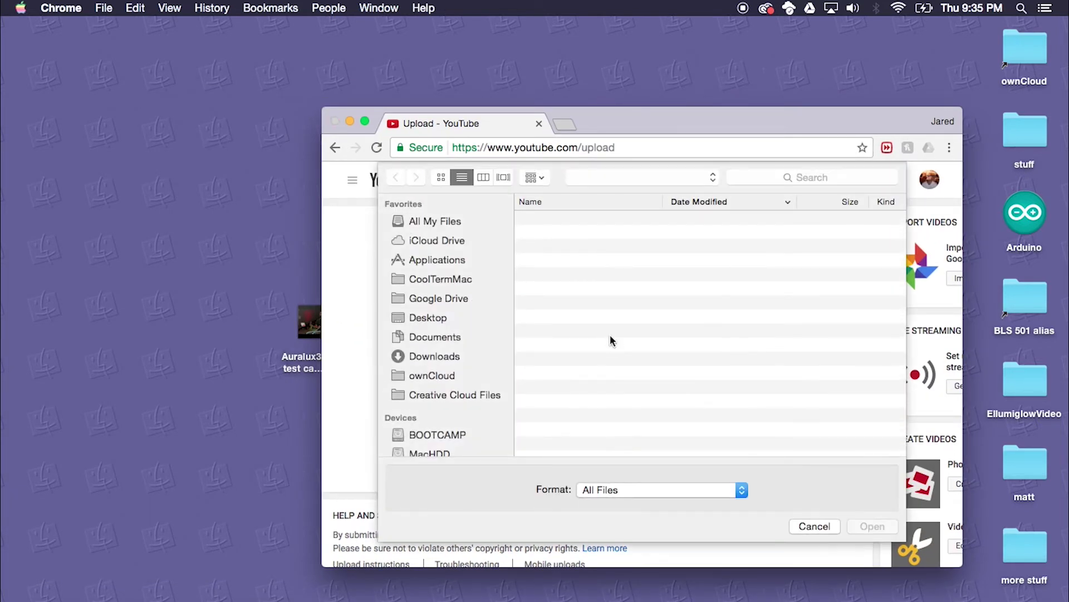
left_click(429, 318)
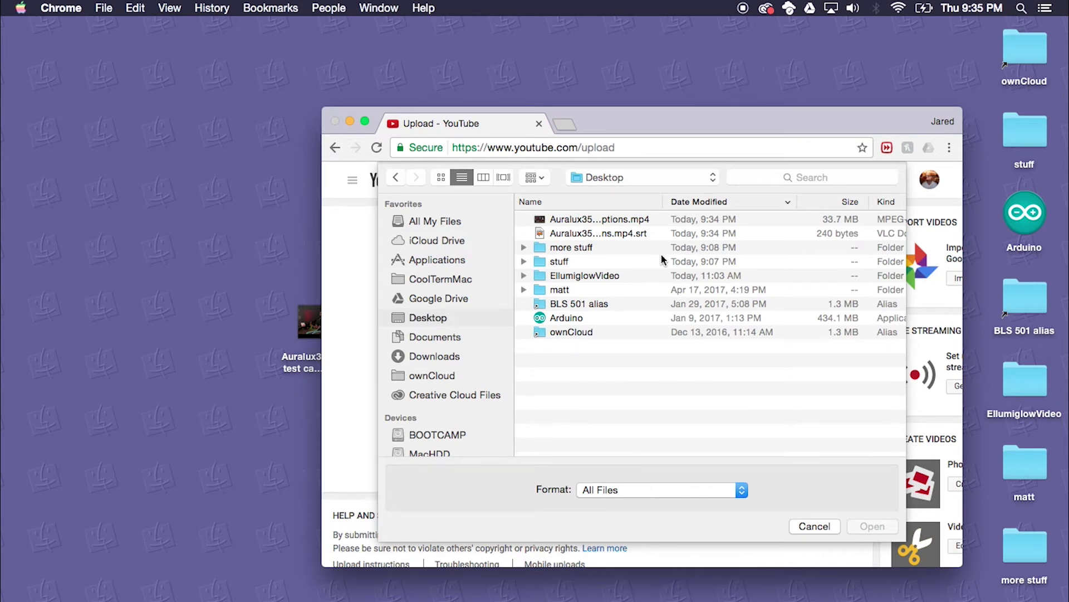
left_click(635, 219)
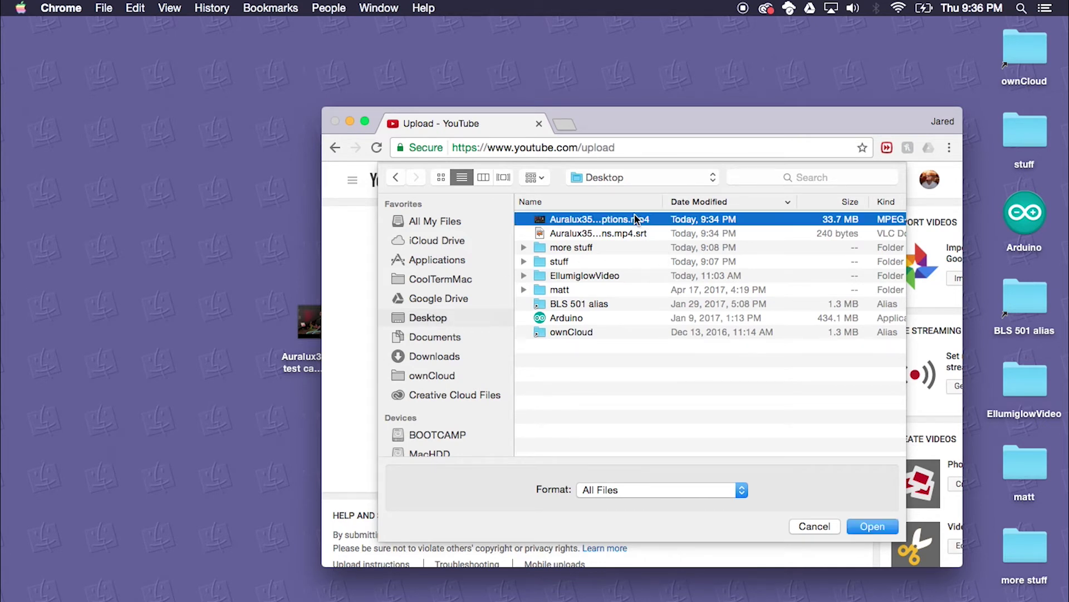
left_click(867, 524)
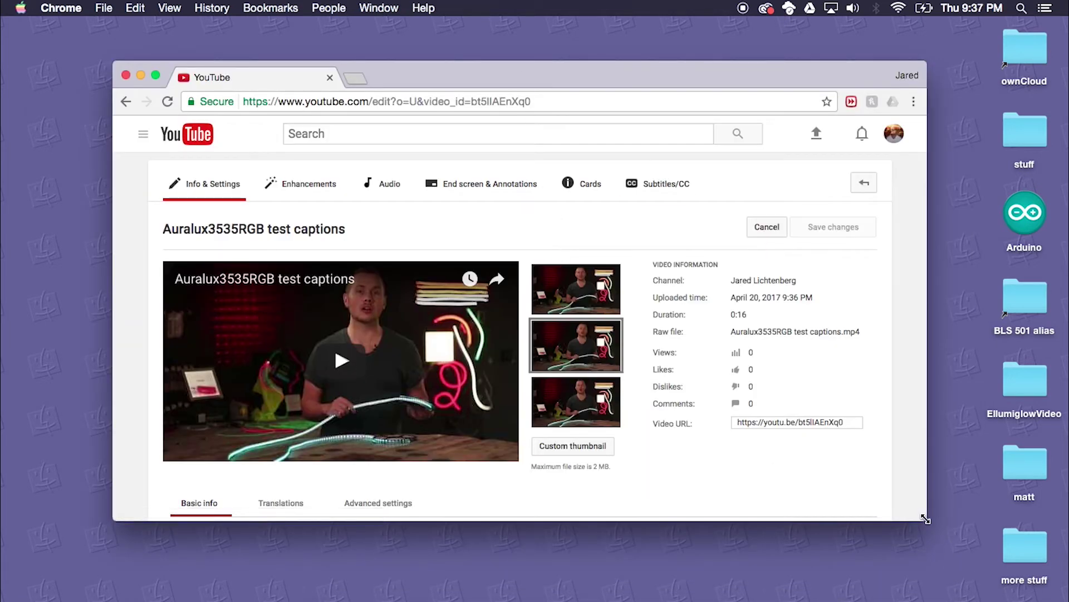
- Set the video's language to English in Subtitles/CC, also as the default for new uploads
left_click_drag(927, 521, 923, 536)
left_click_drag(931, 599, 939, 601)
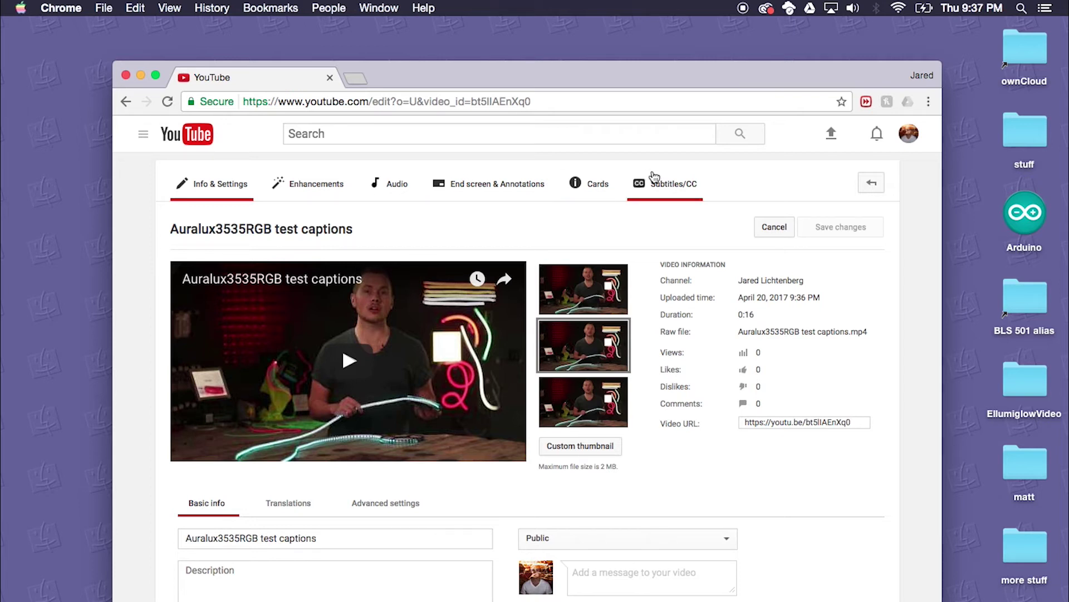
left_click(668, 192)
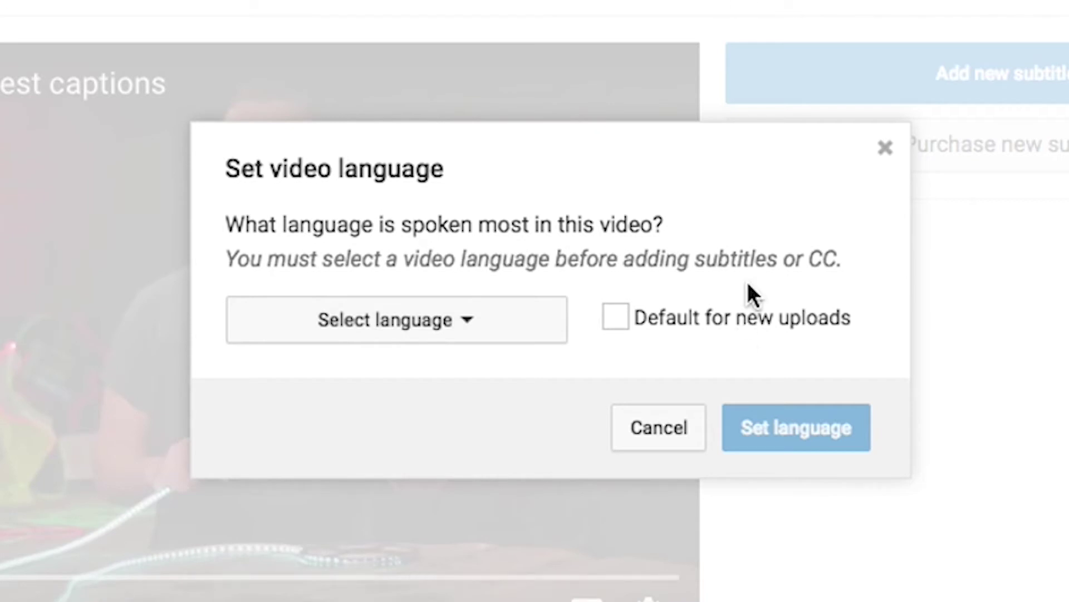
left_click(501, 334)
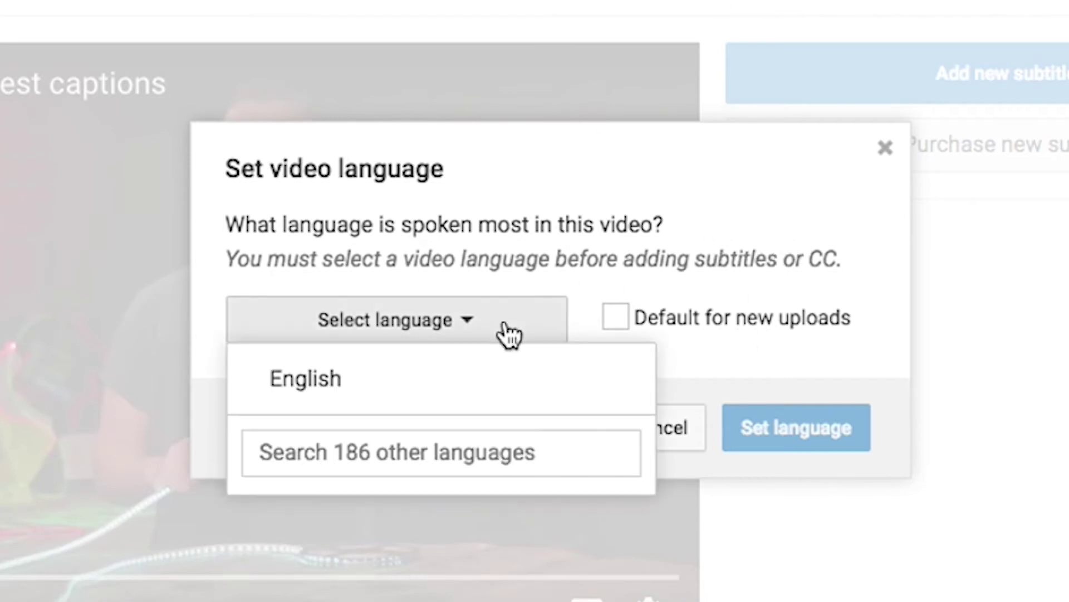
left_click(397, 391)
left_click(616, 317)
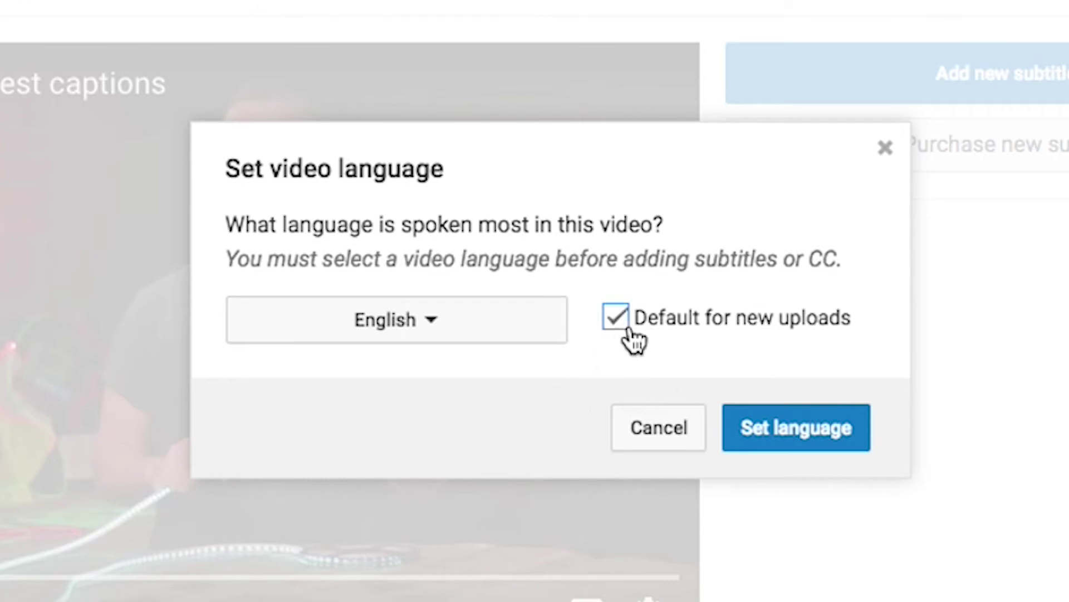
left_click(818, 435)
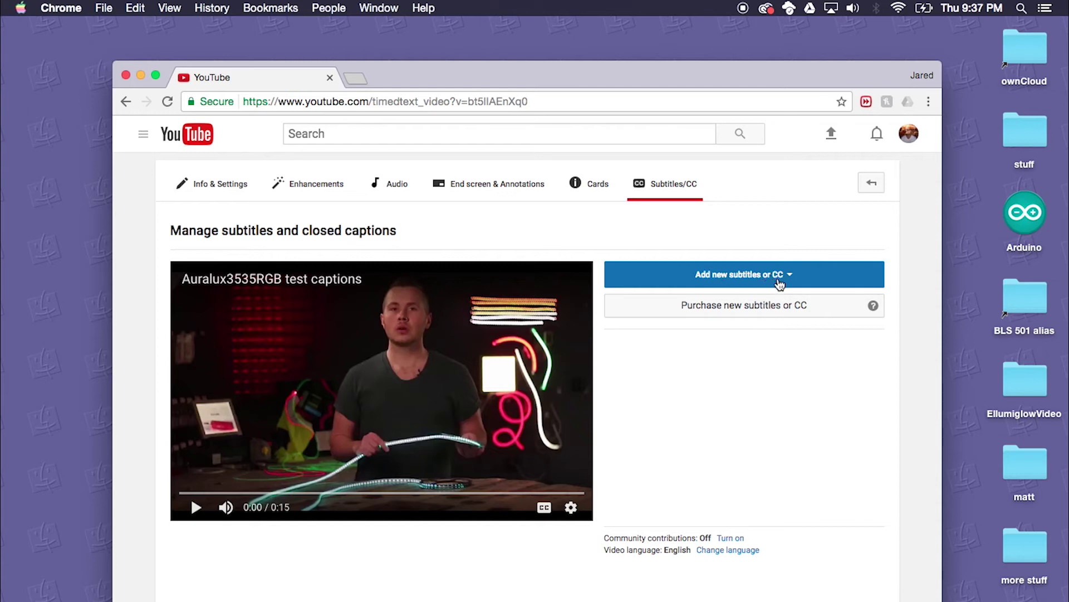
- Add English subtitles by uploading Auralux3535RGB test captions.mp4.srt from the Desktop
left_click(787, 278)
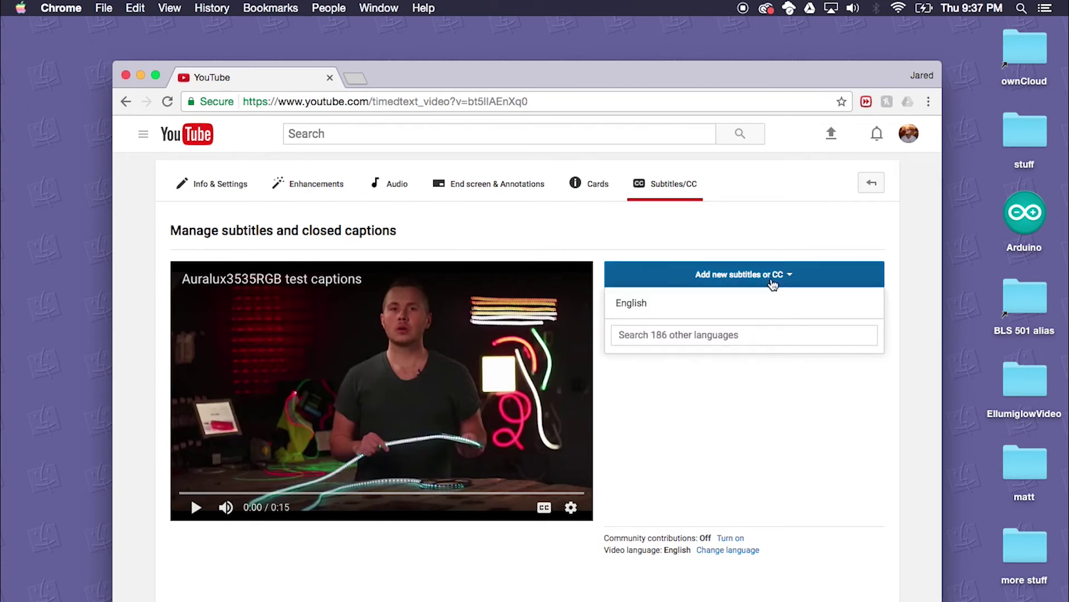
left_click(646, 302)
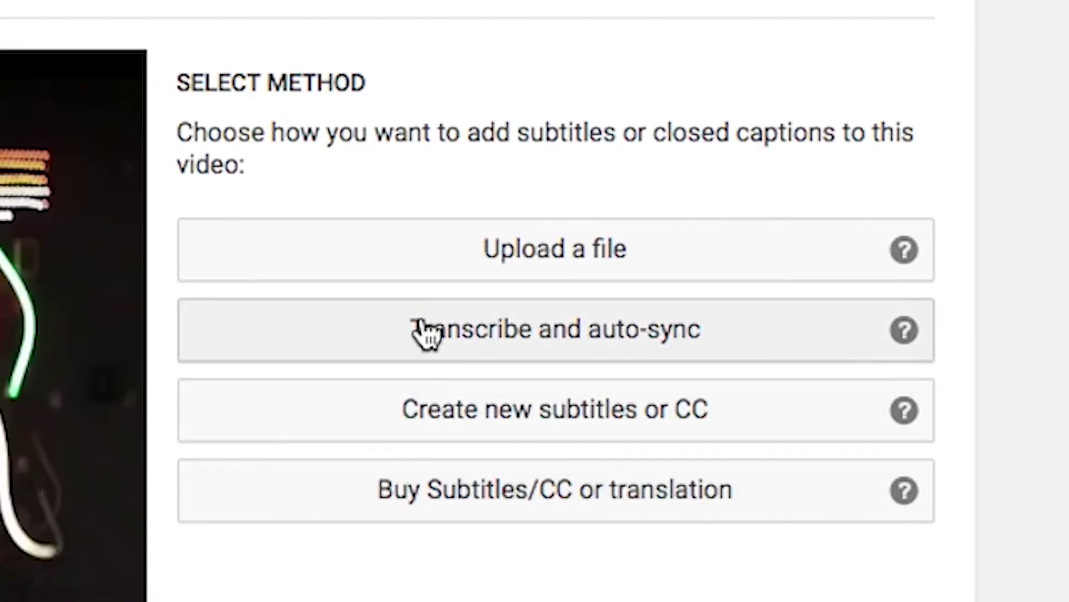
left_click(434, 272)
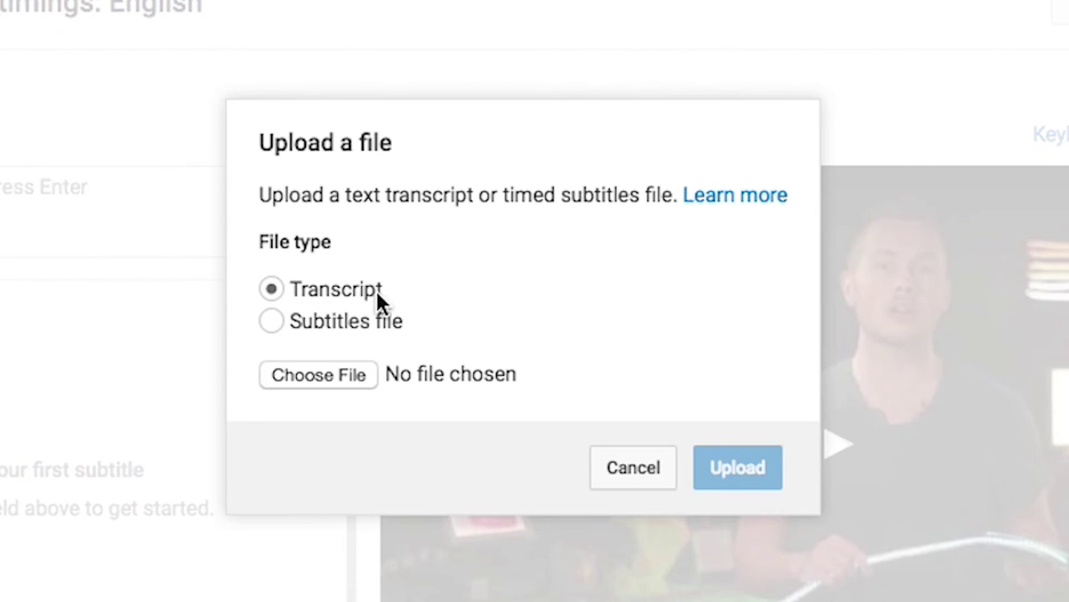
left_click(336, 371)
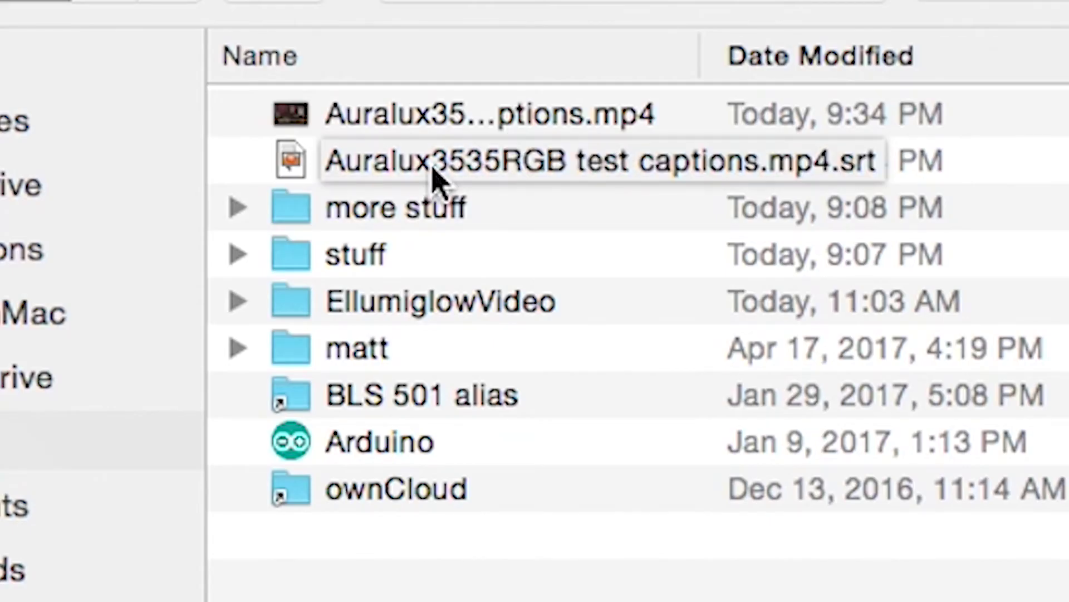
left_click(435, 174)
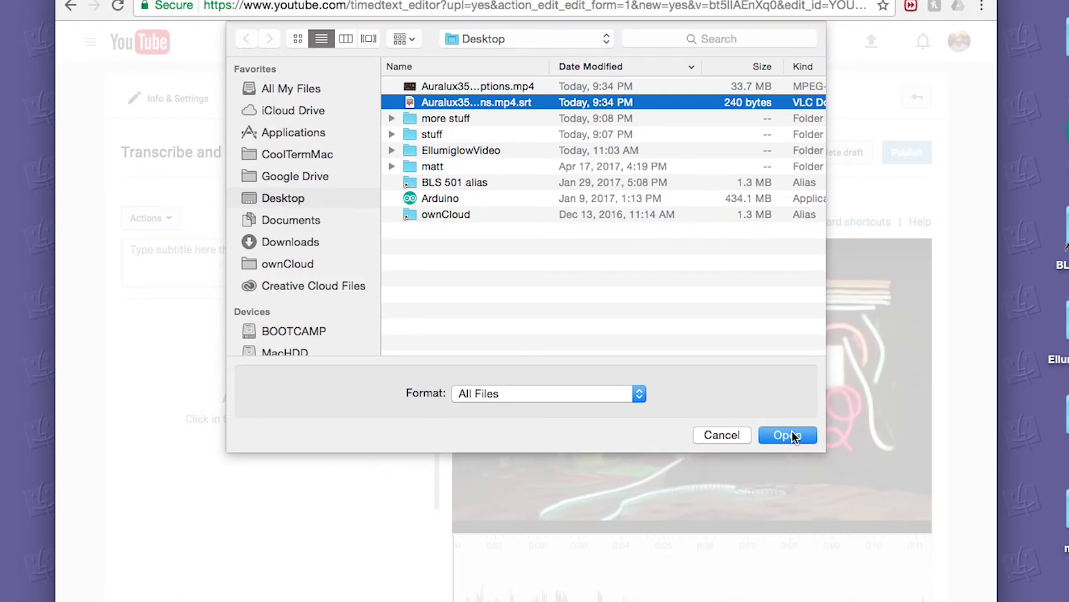
left_click(787, 432)
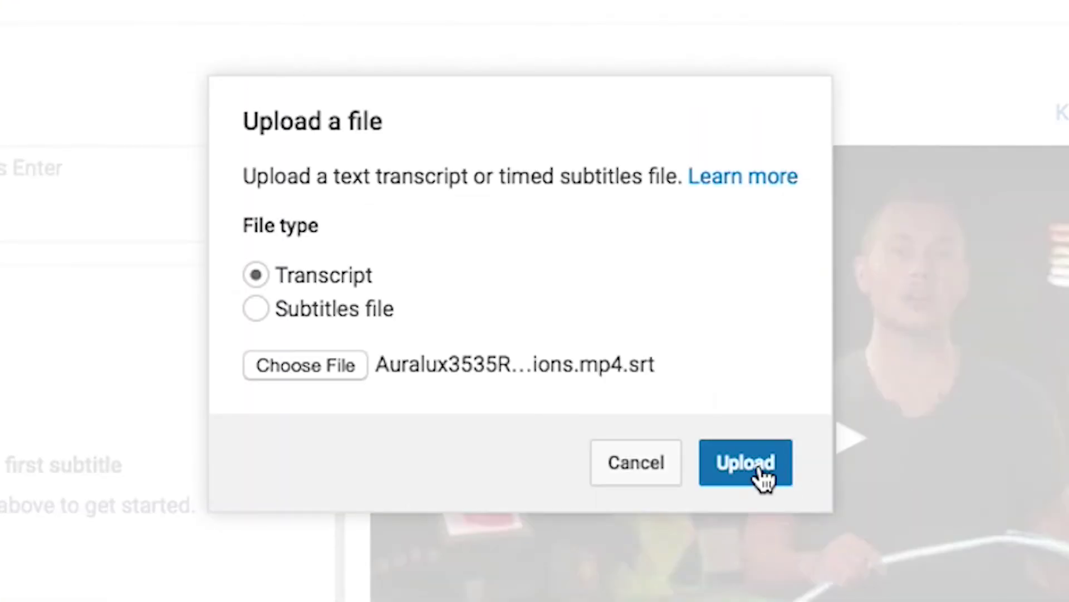
left_click(764, 478)
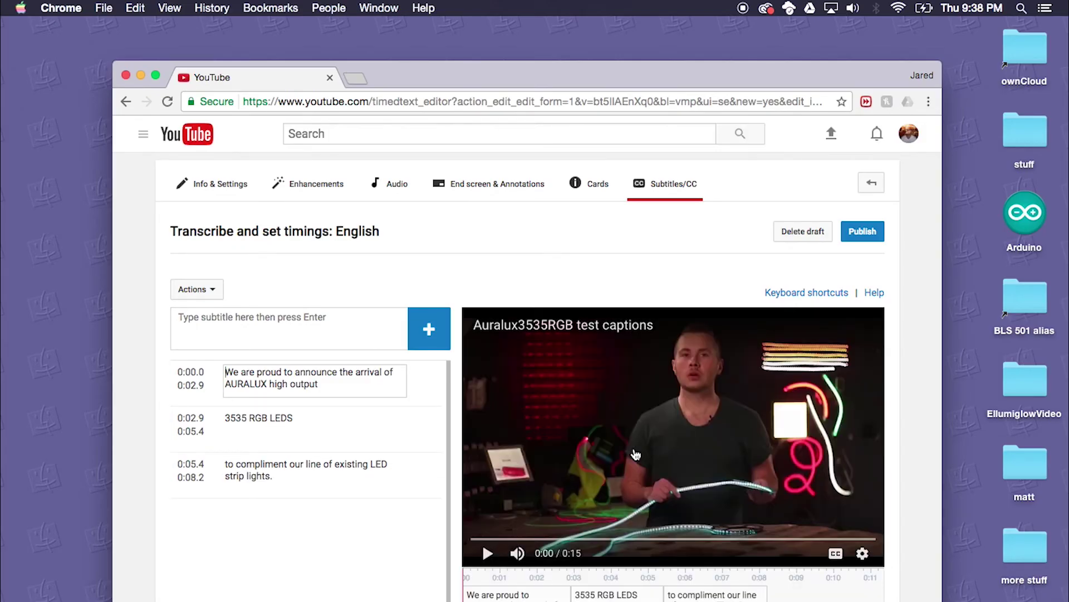
- Inspect the three imported subtitles and compare them with Premiere Pro's captions
scroll(389, 566, "down", 3)
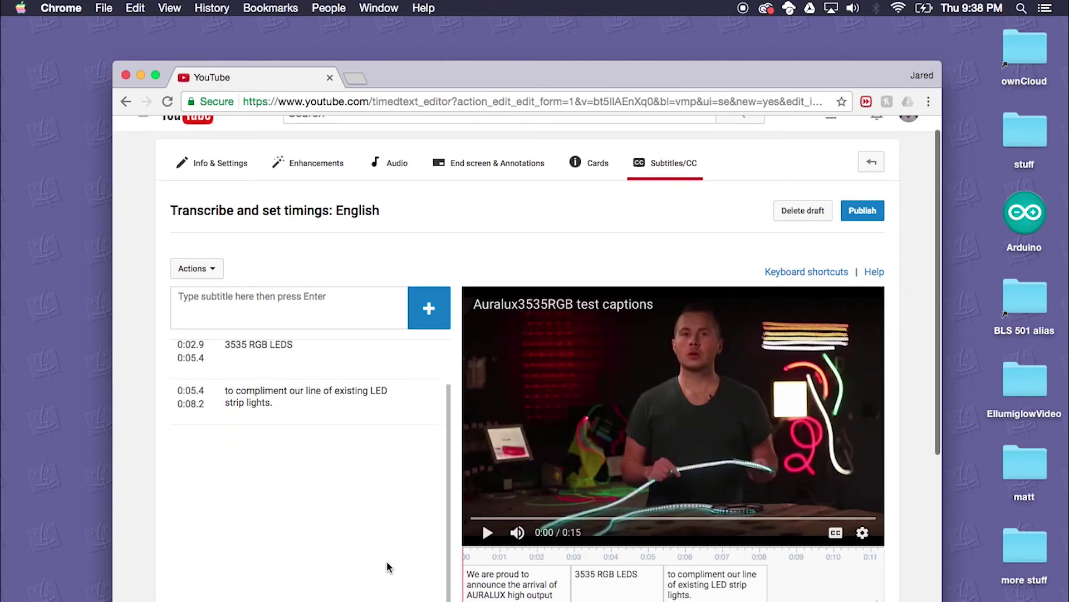
scroll(389, 567, "up", 3)
left_click(279, 374)
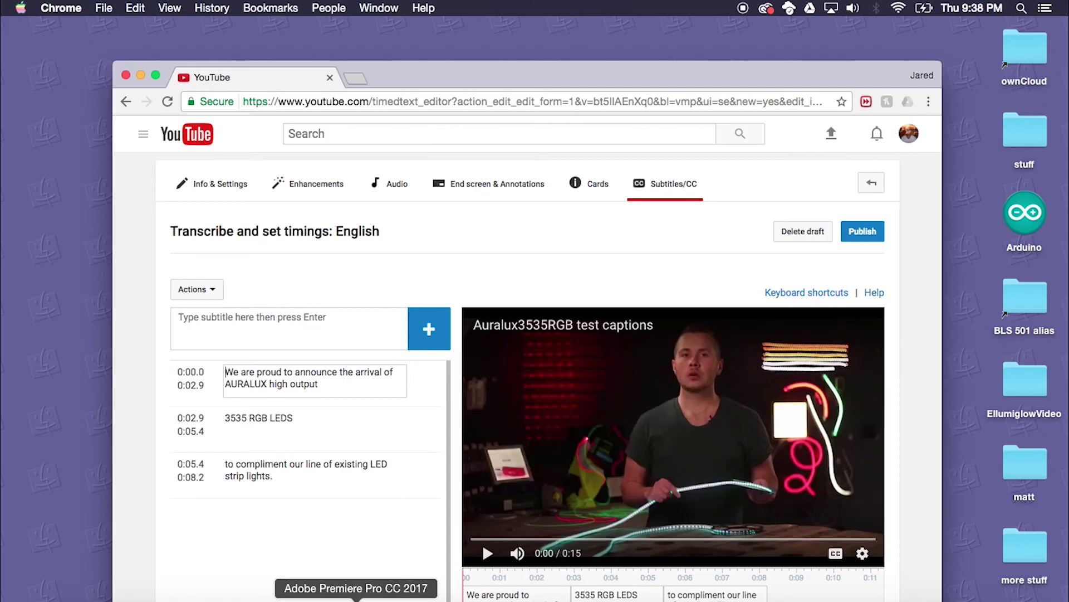
left_click(361, 598)
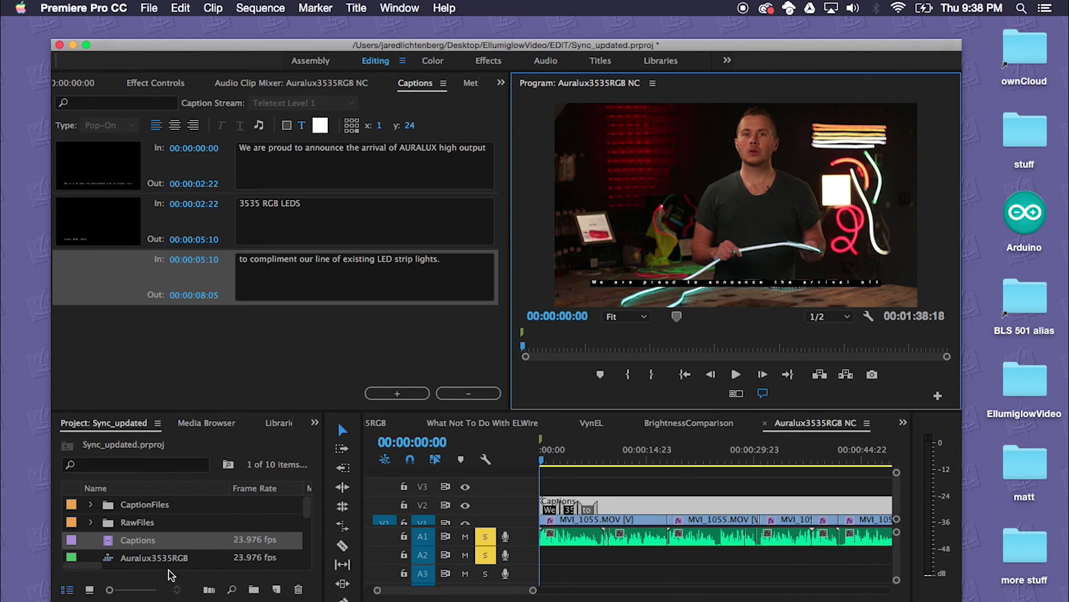
- Play and pause YouTube's preview to confirm the captions through 0:08, then return to Premiere Pro
key("super+Tab")
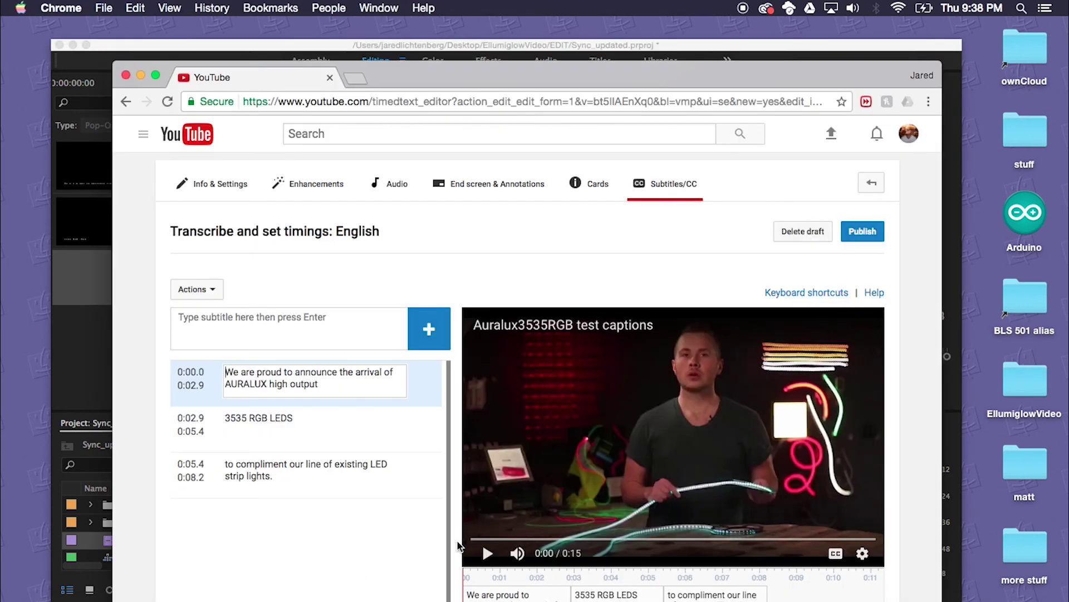
left_click(487, 553)
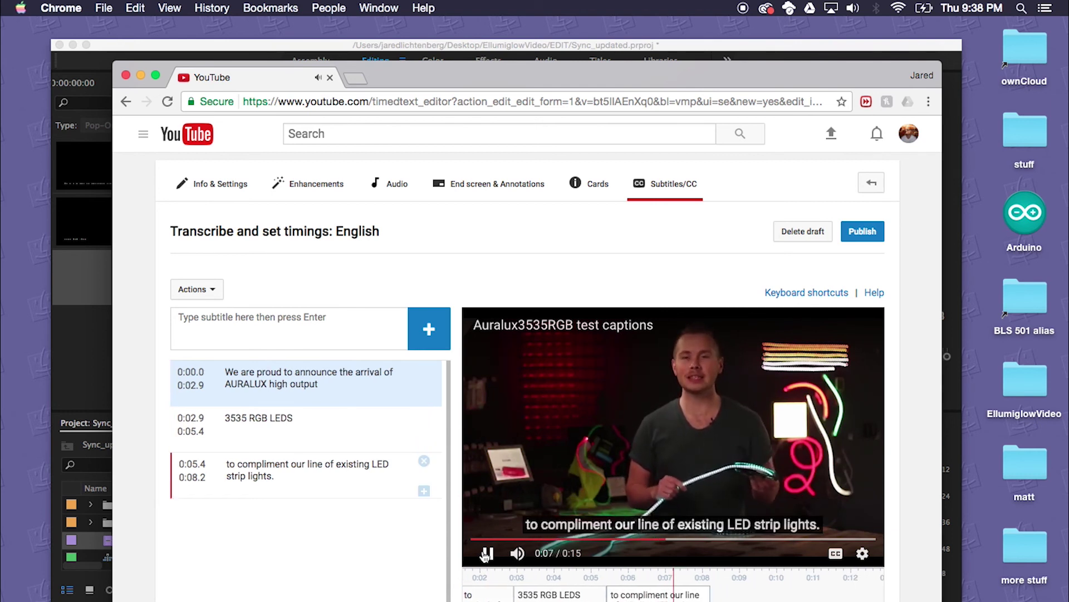
left_click(486, 553)
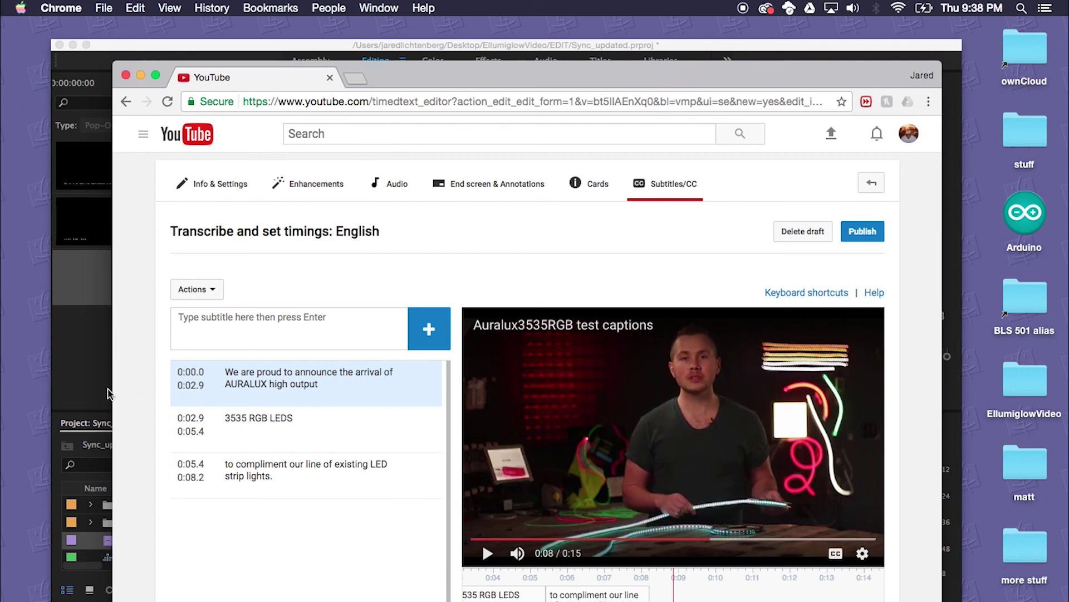
left_click(110, 394)
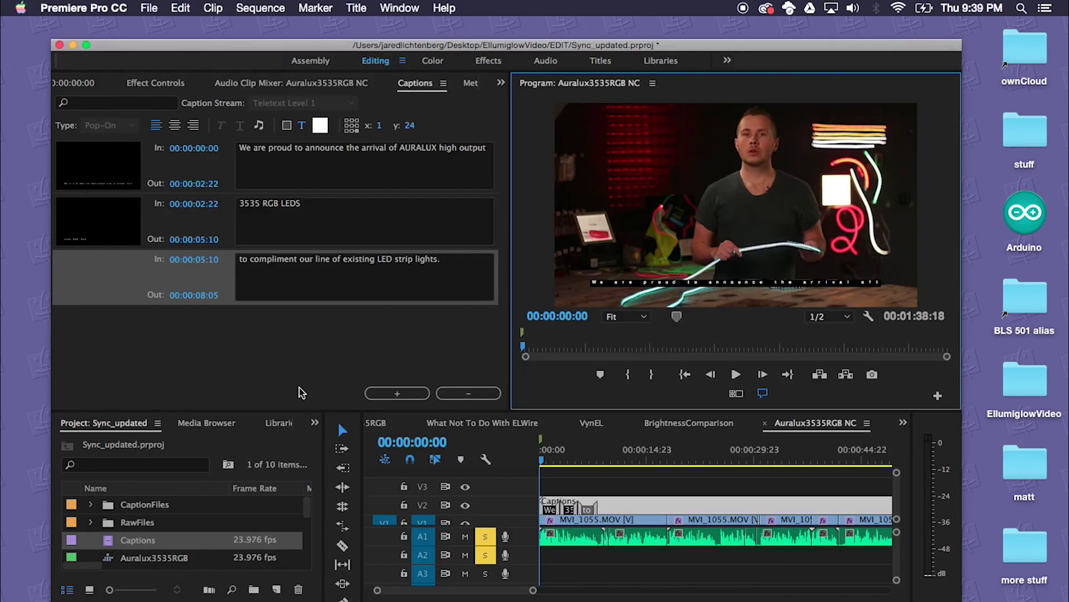